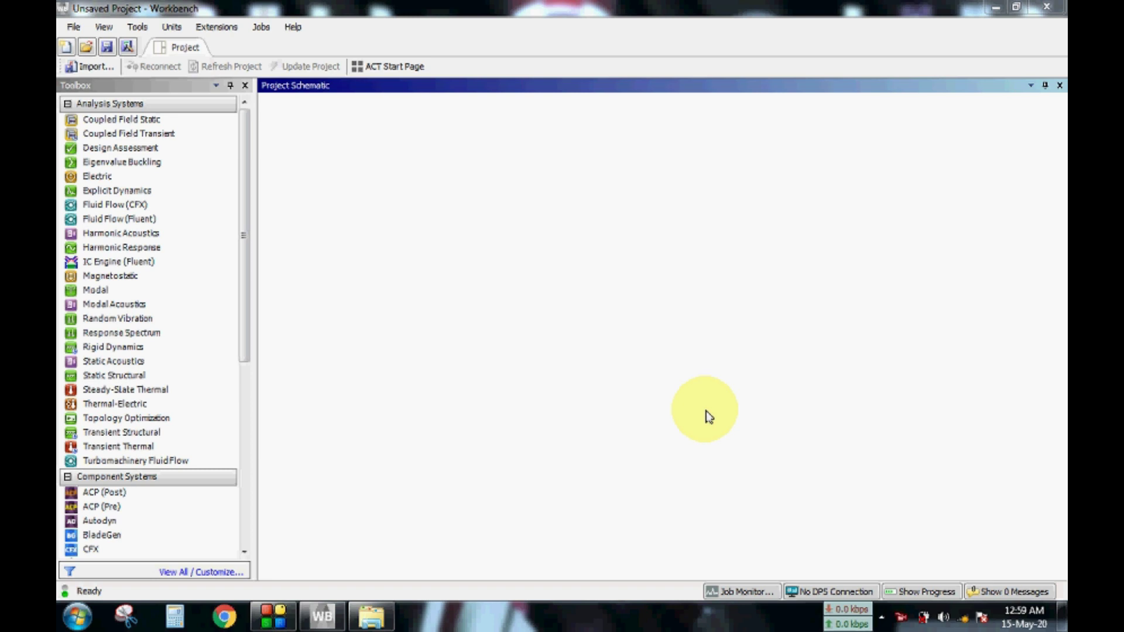
Step: Add a Static Structural analysis system to the project and review its Structural Steel engineering data
left_click_drag(128, 375, 346, 180)
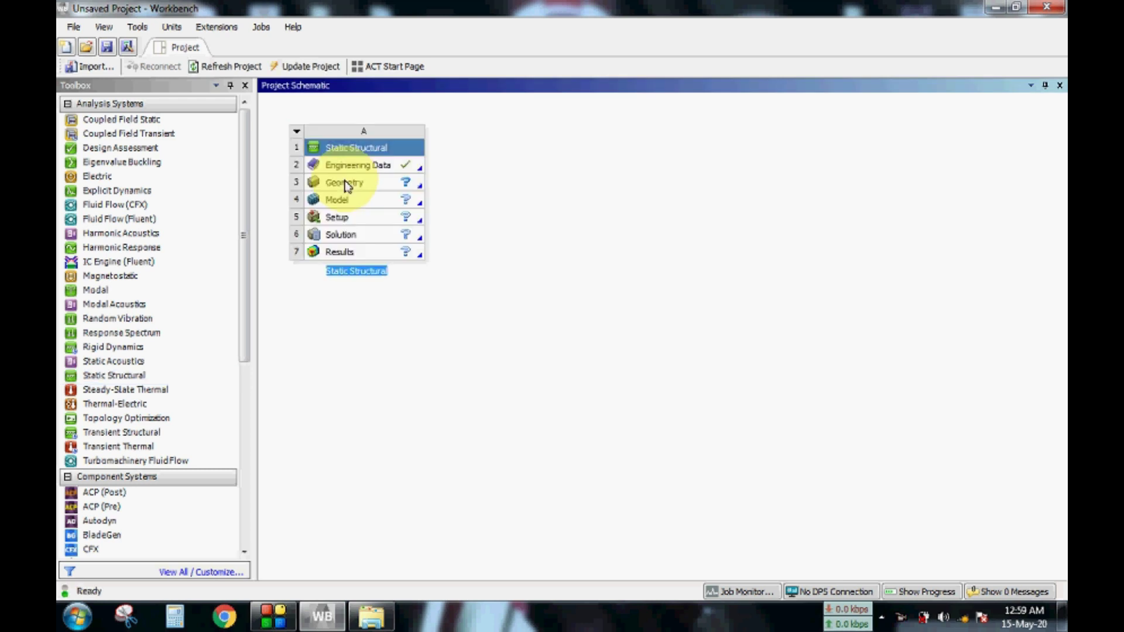
double_click(379, 166)
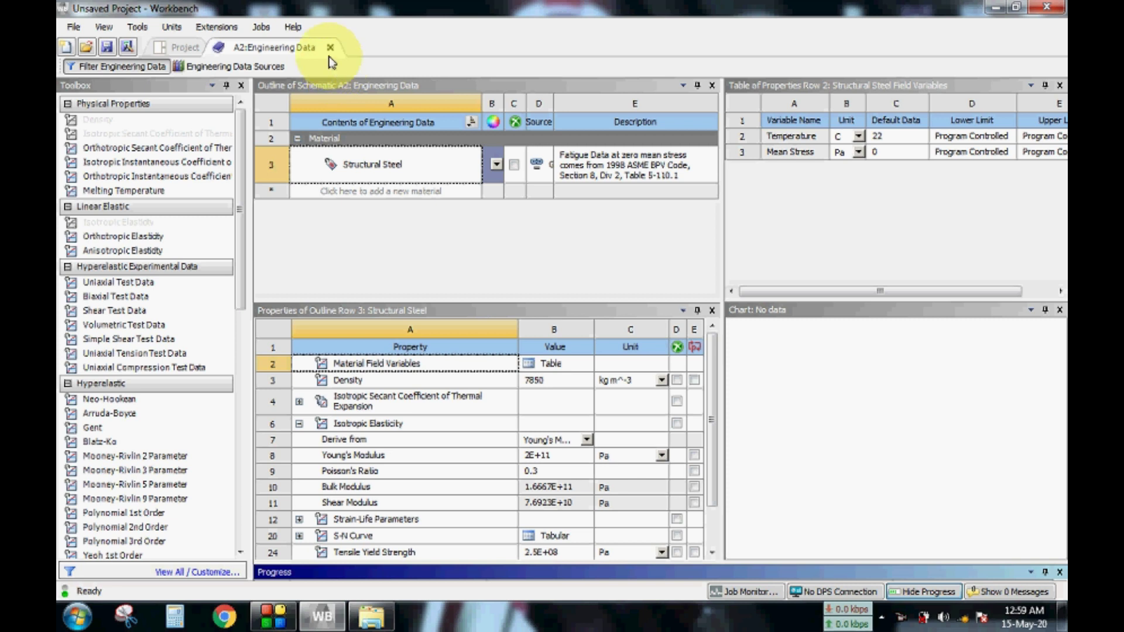
left_click(331, 47)
left_click(368, 185)
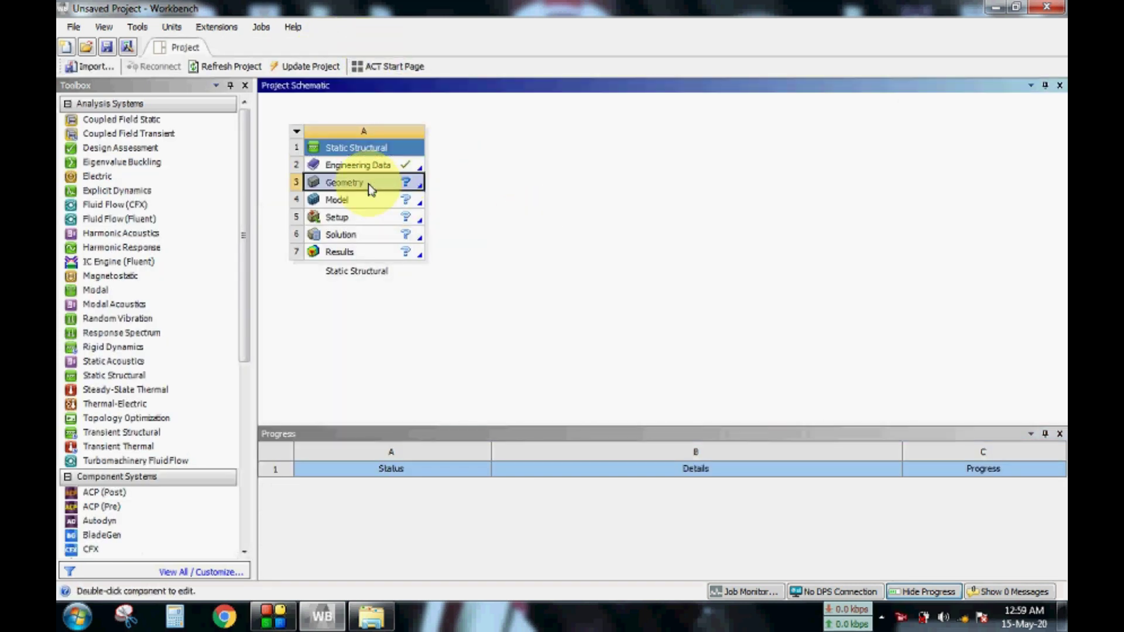
left_click(610, 241)
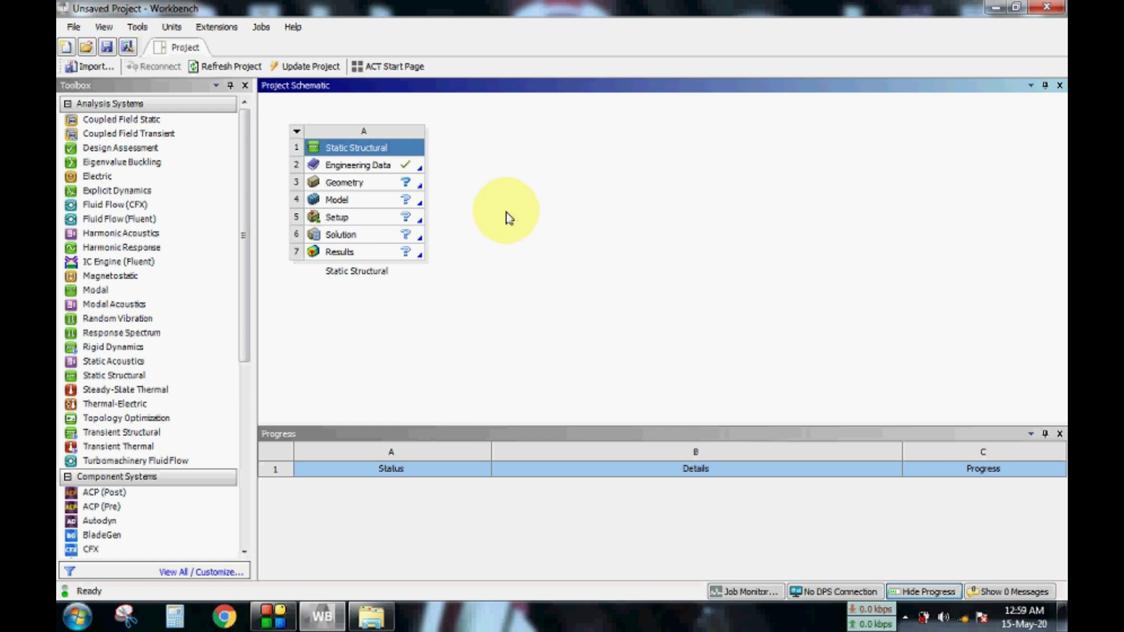
Step: Import "1. Plate with Round Hole.IGS" as the system's geometry and open its model in Mechanical
right_click(396, 186)
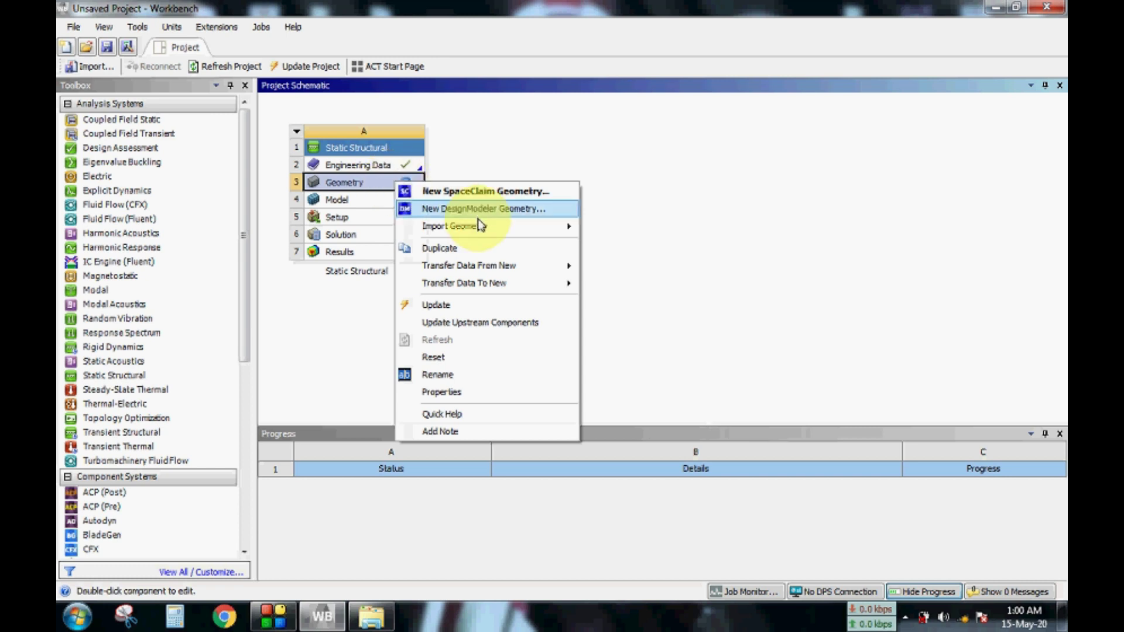
mouse_move(485, 228)
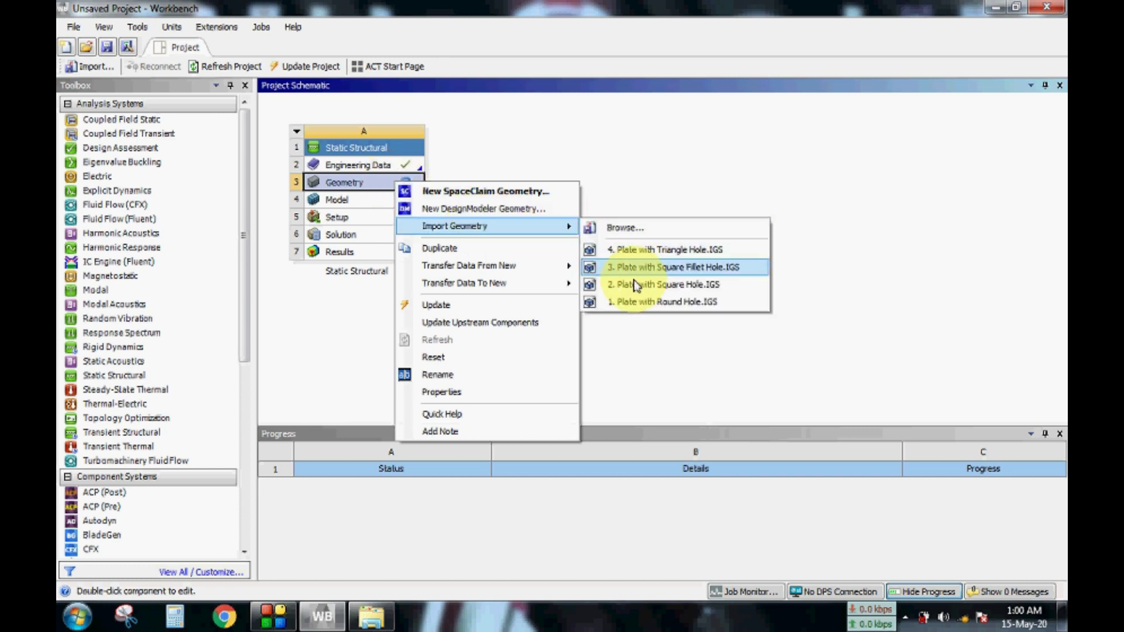
left_click(615, 302)
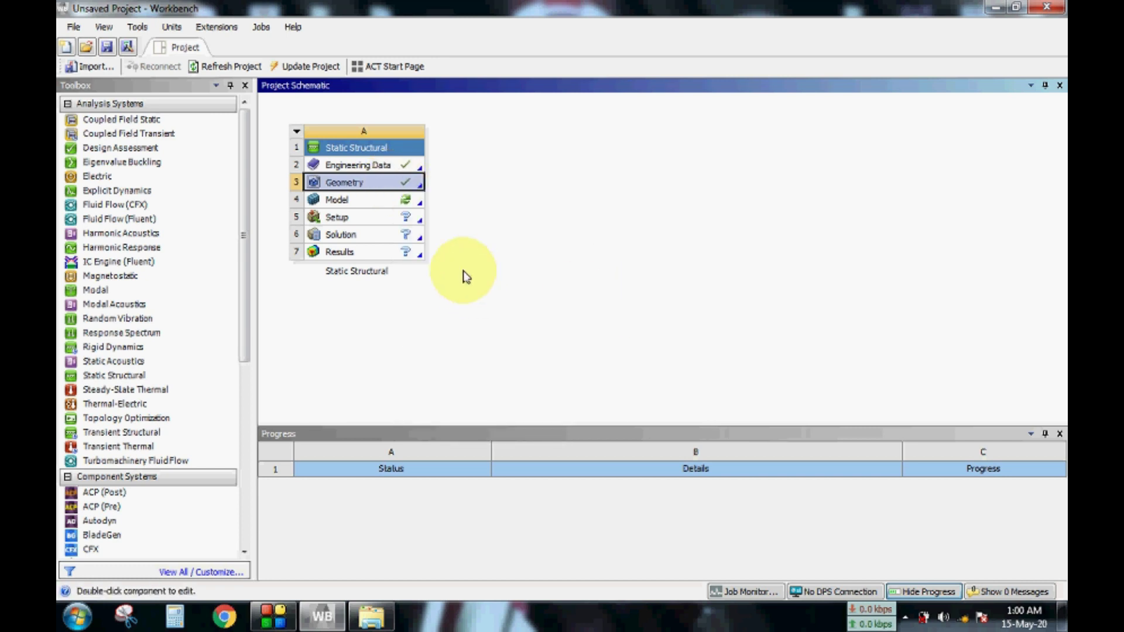
double_click(368, 201)
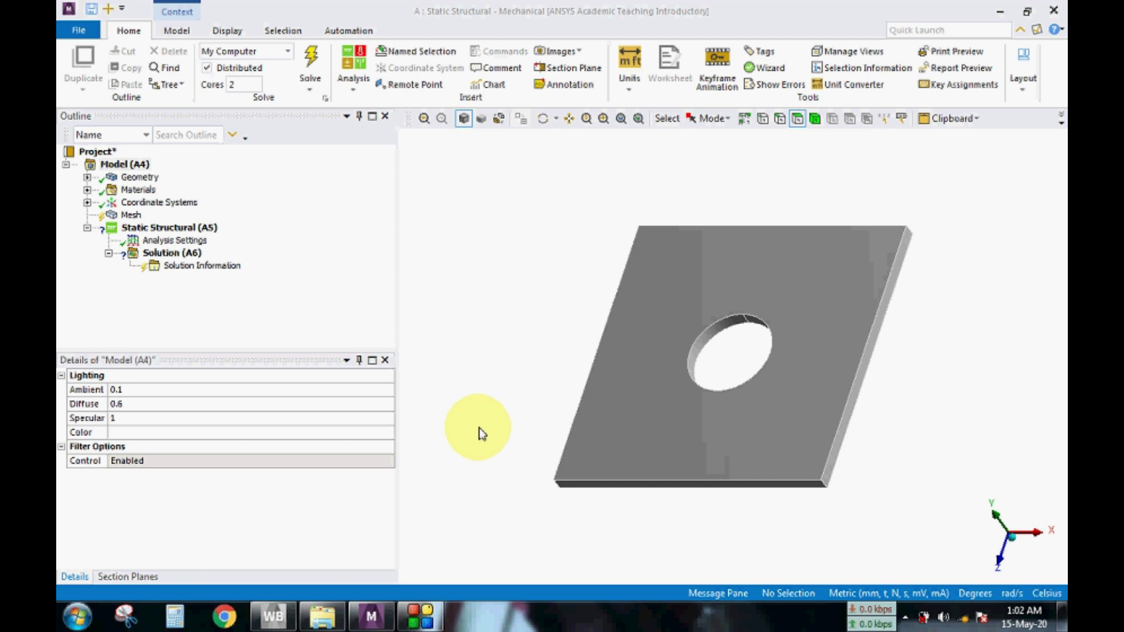
Step: Insert a mesh method and scope it to the plate body
mouse_move(484, 382)
middle_mouse_down()
mouse_move(547, 319)
mouse_move(534, 311)
mouse_move(525, 360)
mouse_move(489, 371)
mouse_move(489, 301)
mouse_move(484, 314)
mouse_move(530, 350)
mouse_move(617, 273)
mouse_move(517, 334)
mouse_move(517, 377)
mouse_move(547, 324)
mouse_move(535, 349)
mouse_move(543, 353)
mouse_move(529, 359)
mouse_move(500, 334)
mouse_move(512, 289)
mouse_move(515, 340)
mouse_move(520, 308)
middle_mouse_up()
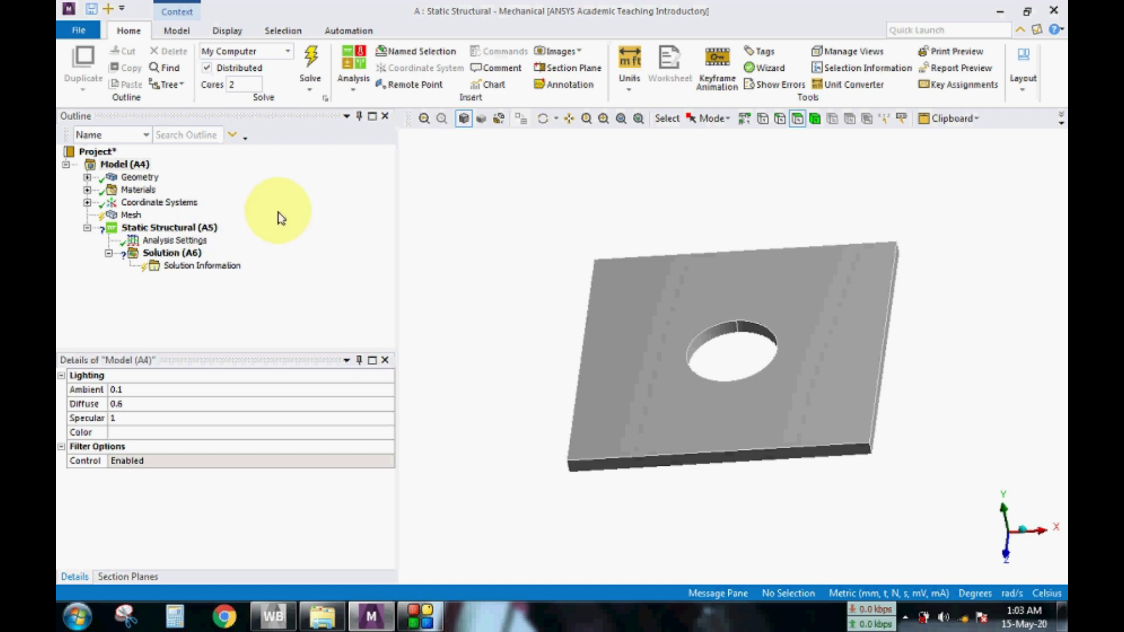
left_click(132, 216)
right_click(133, 222)
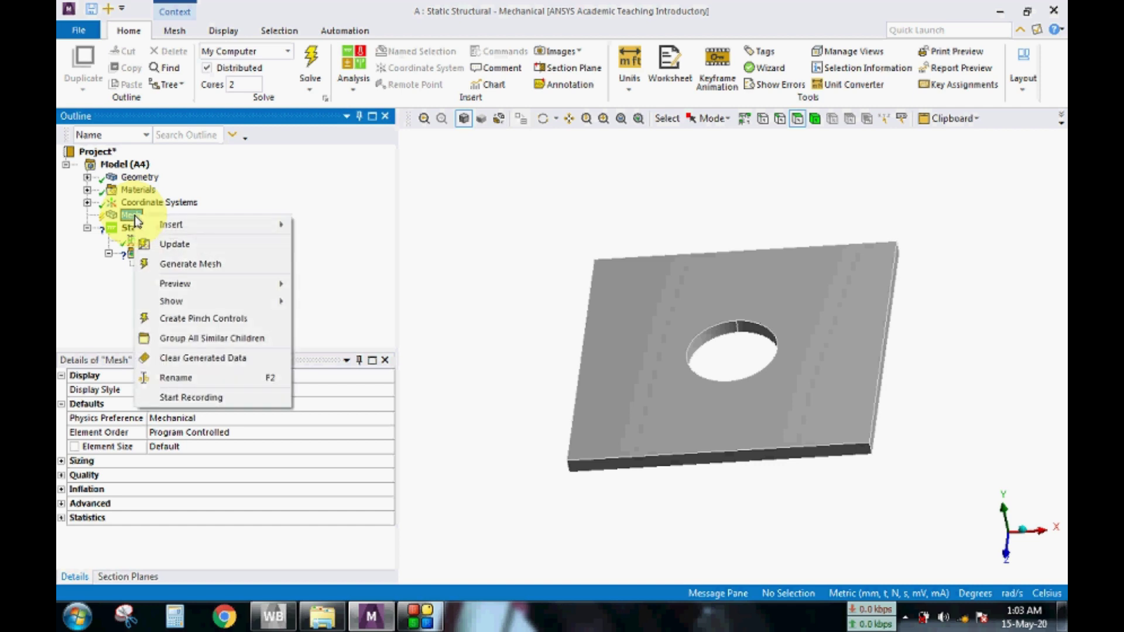
mouse_move(176, 225)
left_click(317, 228)
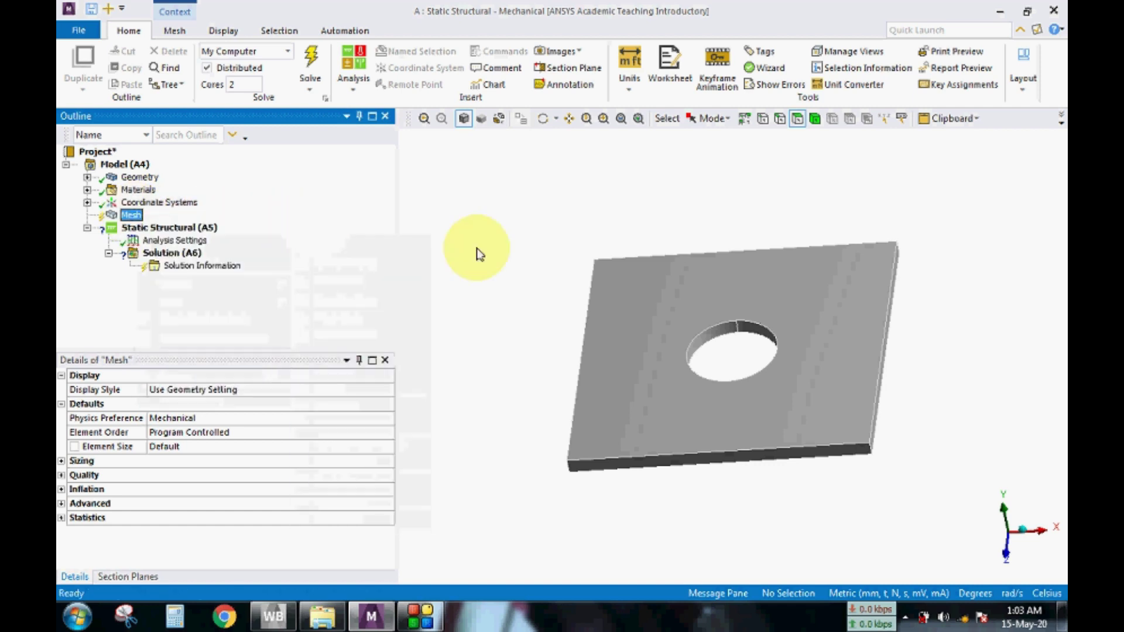
left_click(815, 118)
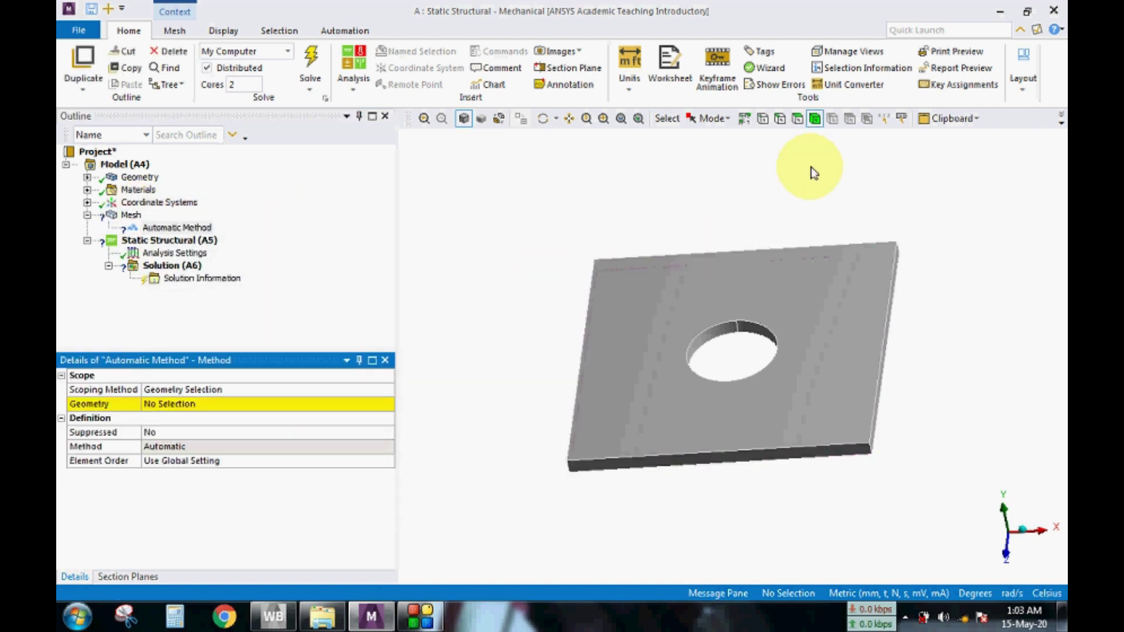
left_click(673, 279)
mouse_move(476, 243)
middle_mouse_down()
mouse_move(481, 226)
mouse_move(470, 237)
mouse_move(494, 261)
mouse_move(495, 251)
middle_mouse_up()
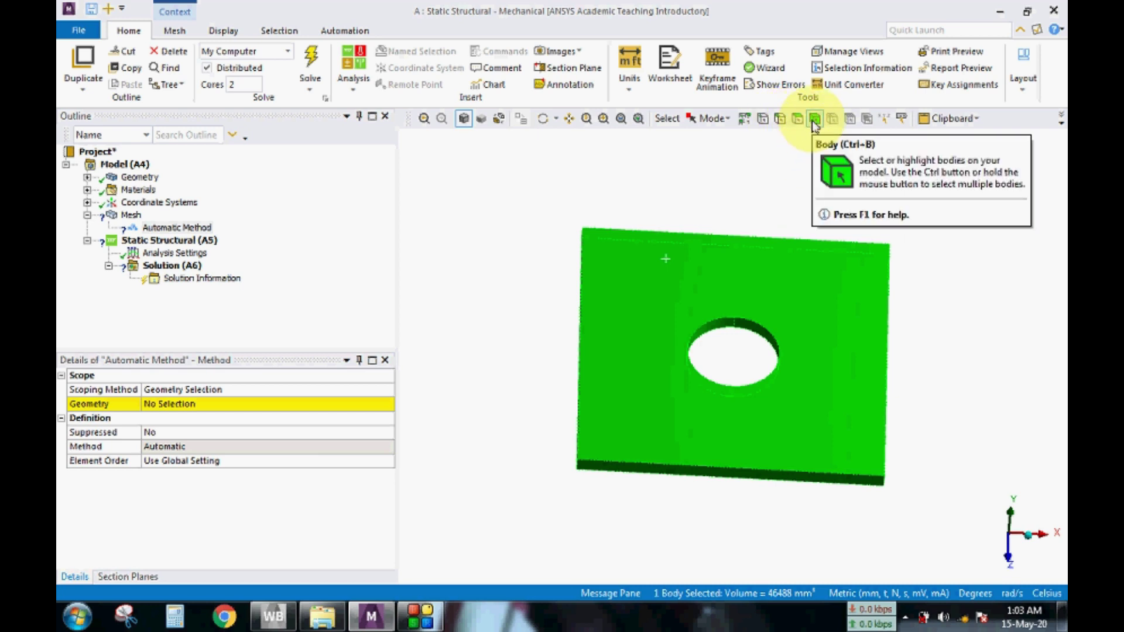
left_click(168, 405)
left_click(168, 405)
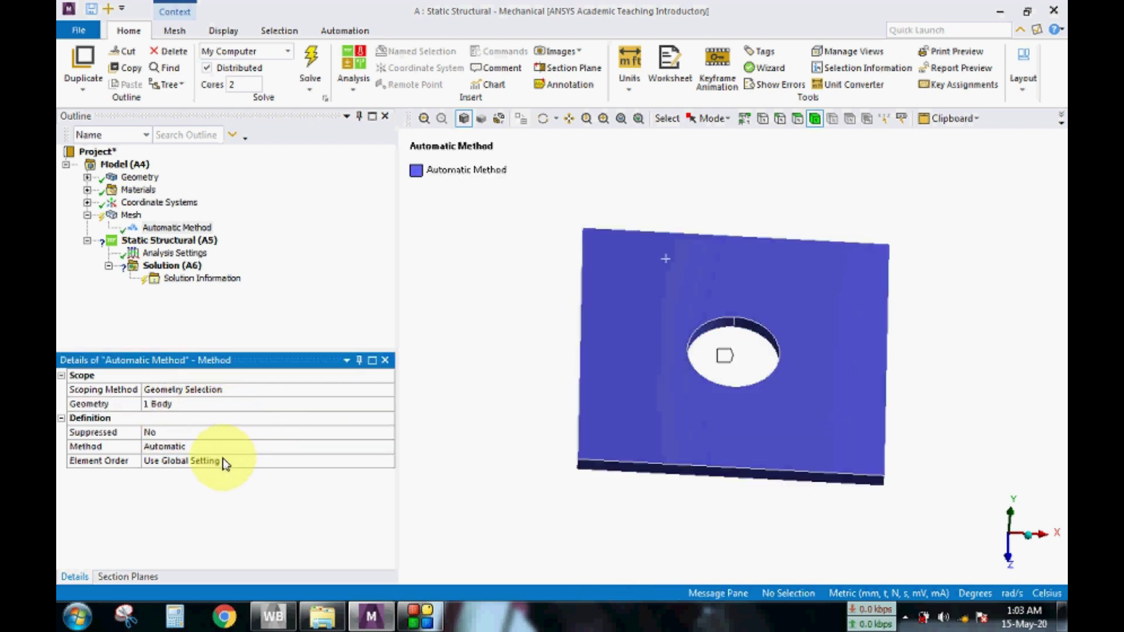
Step: Set the plate's mesh method to Hex Dominant
left_click(193, 446)
left_click(387, 448)
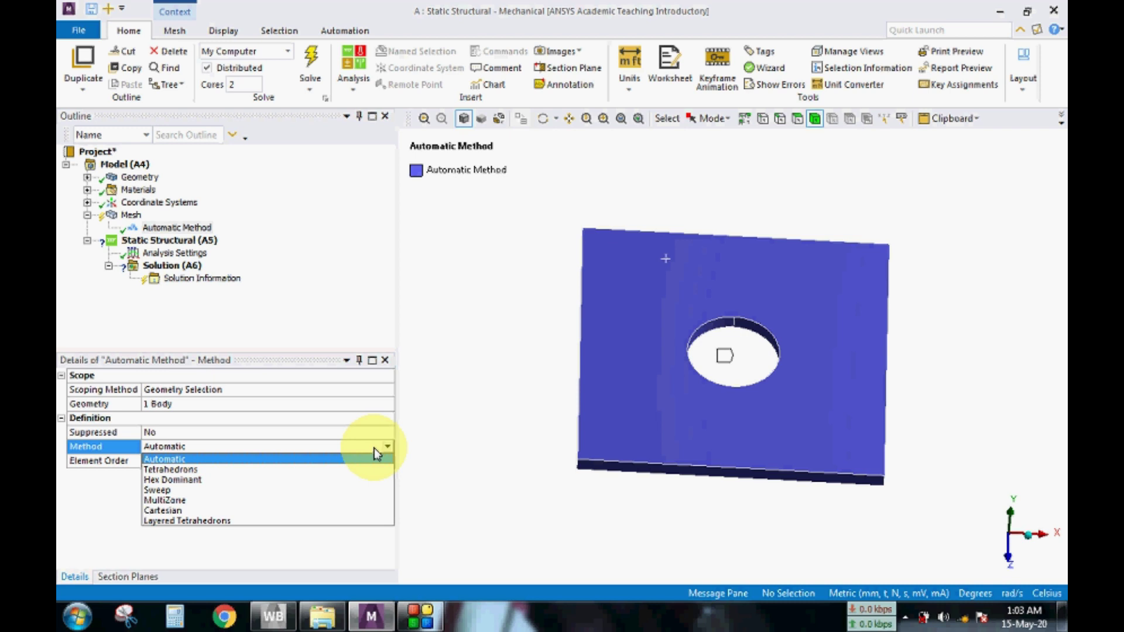
left_click(240, 480)
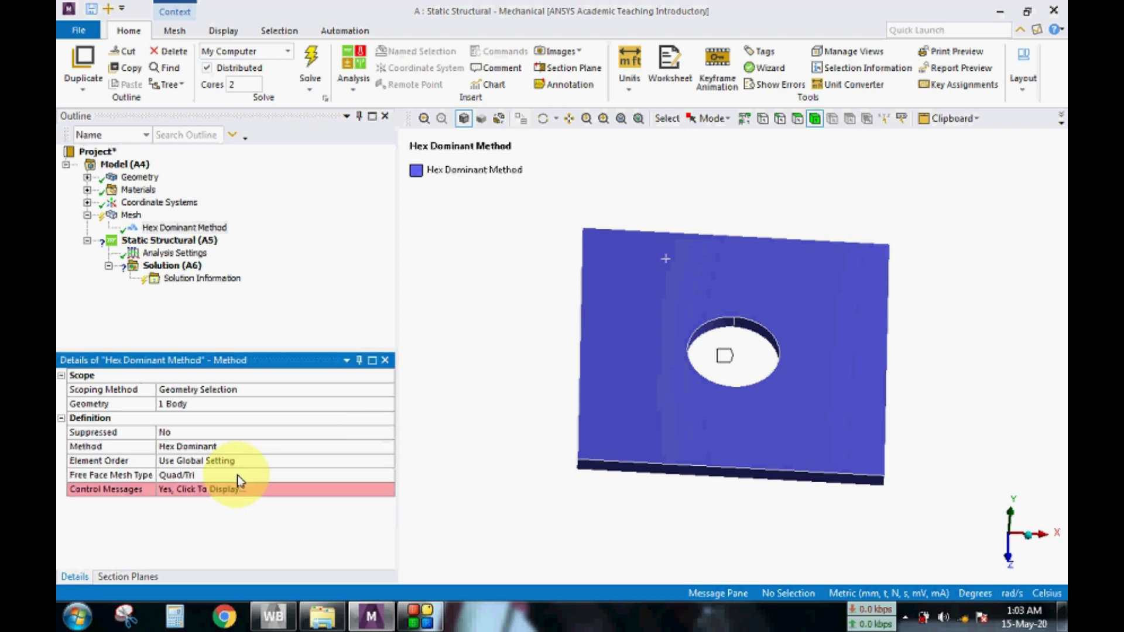
Step: Insert a mesh sizing control and scope it to the plate body
middle_click_drag(585, 369, 544, 329)
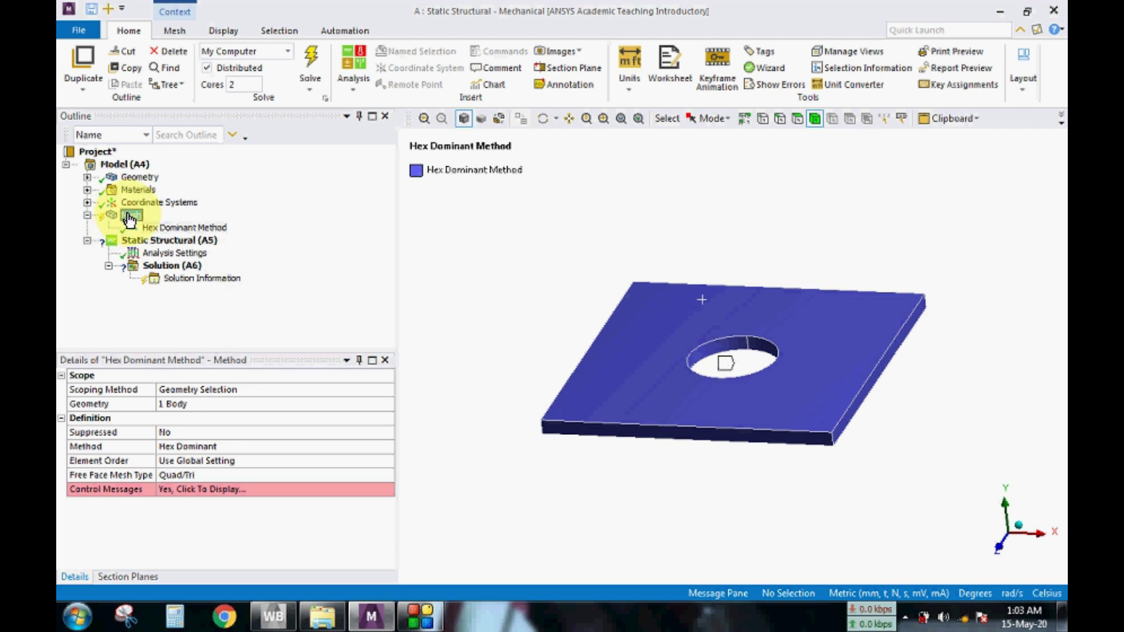
right_click(130, 215)
mouse_move(164, 222)
left_click(354, 244)
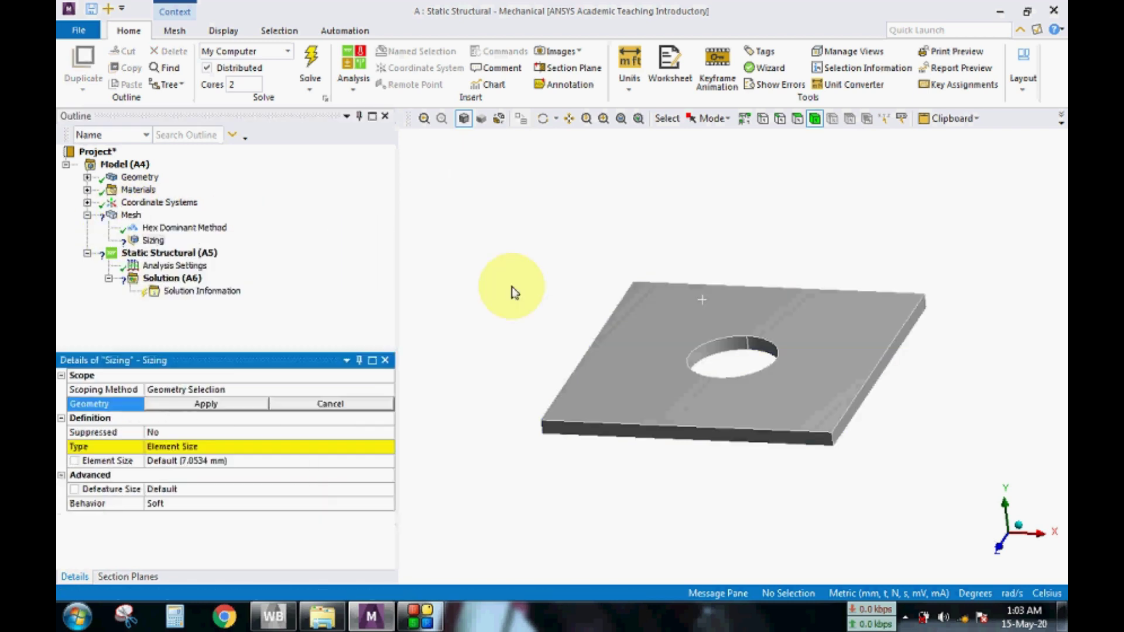
left_click(694, 334)
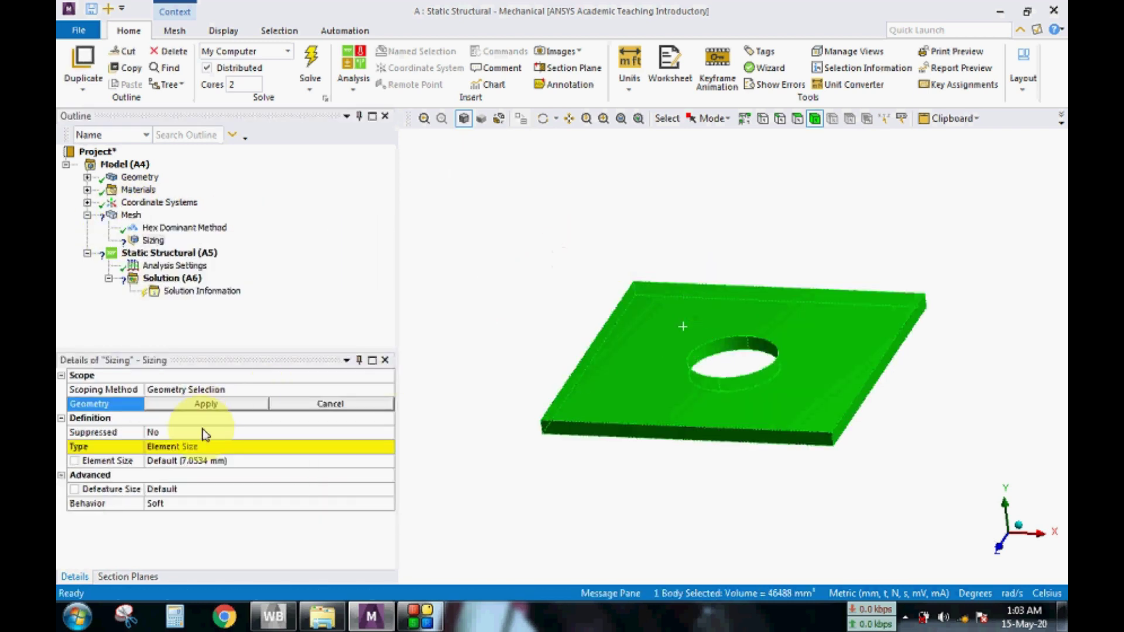
left_click(178, 446)
left_click(181, 404)
left_click(181, 403)
Step: Set the element size of the body sizing to 3 mm
left_click(179, 446)
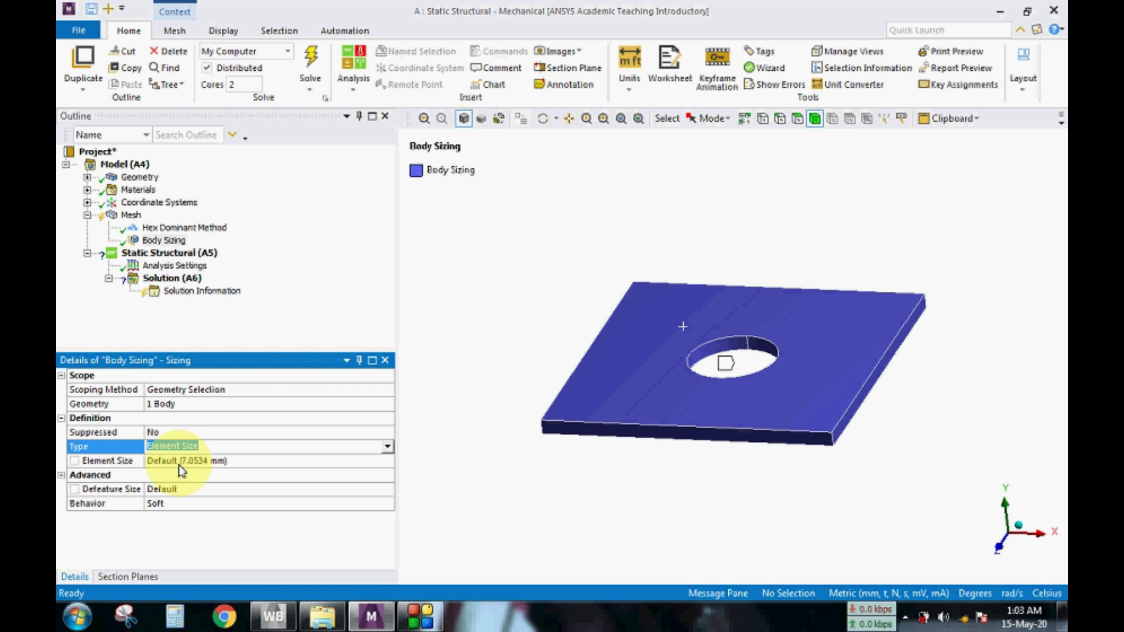
left_click(178, 463)
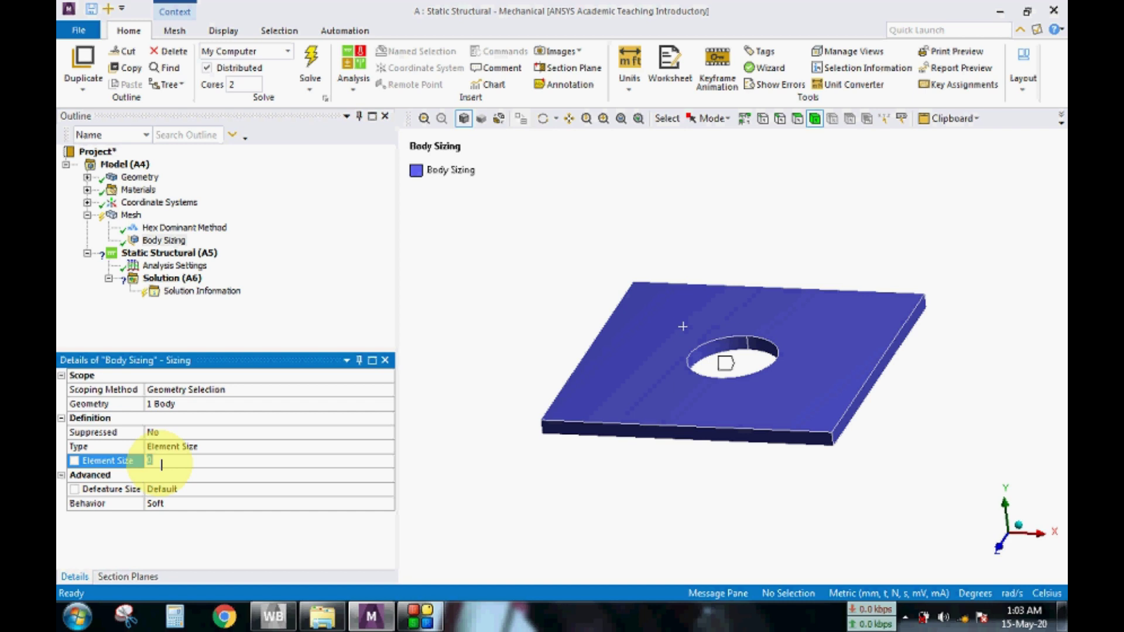
type("3")
key("Return")
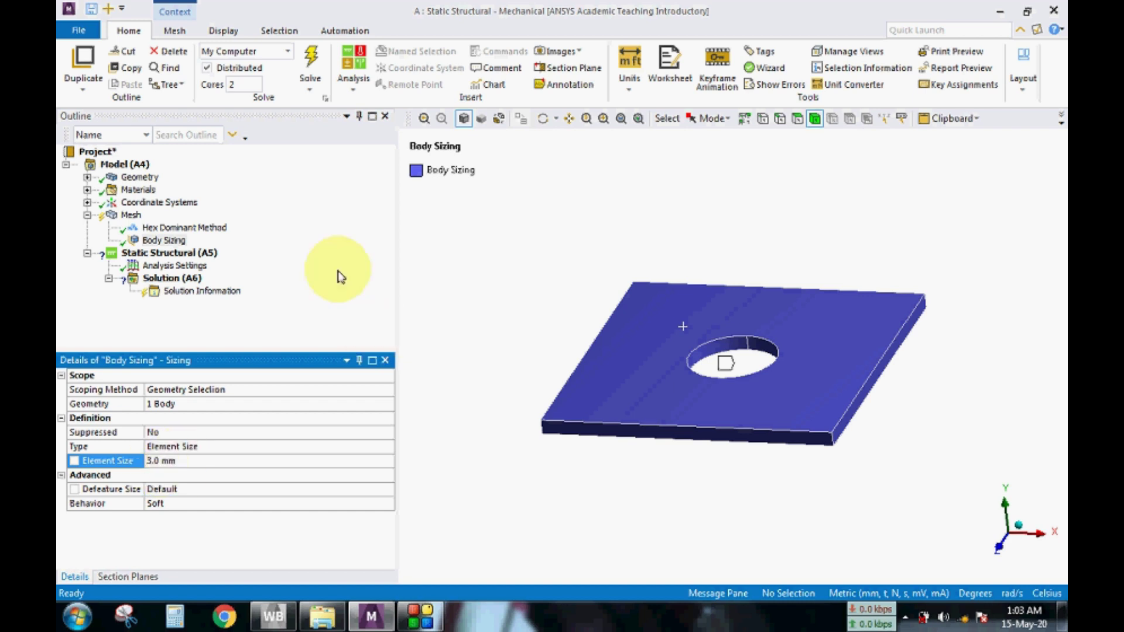
Step: Update the mesh to generate the plate's elements and inspect them around the round hole
right_click(139, 220)
left_click(181, 243)
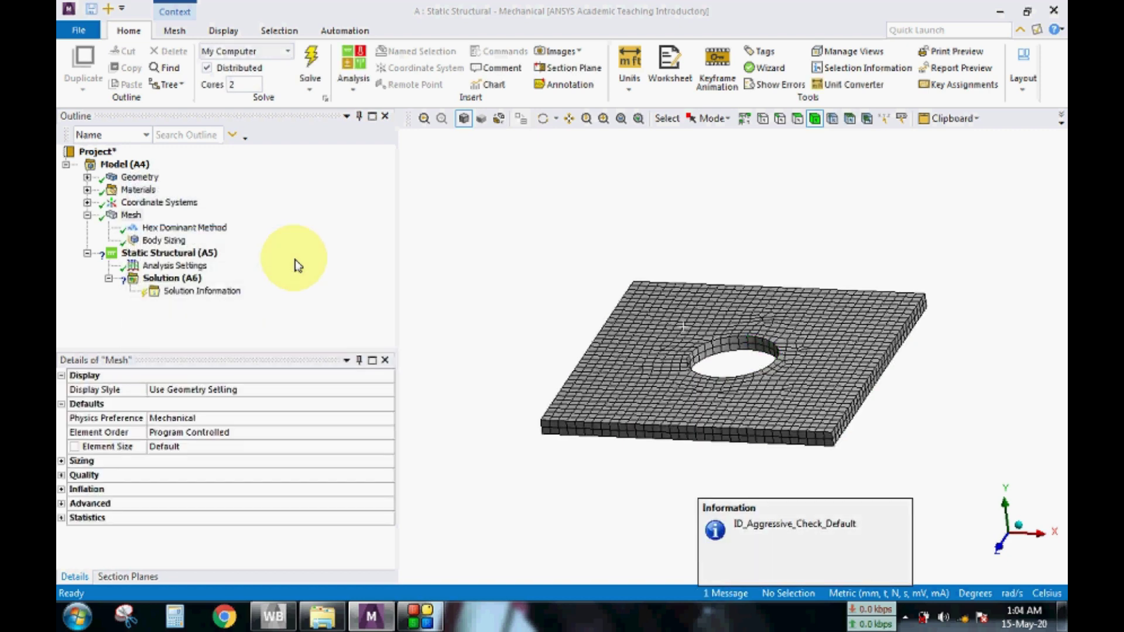
middle_click_drag(515, 238, 550, 279)
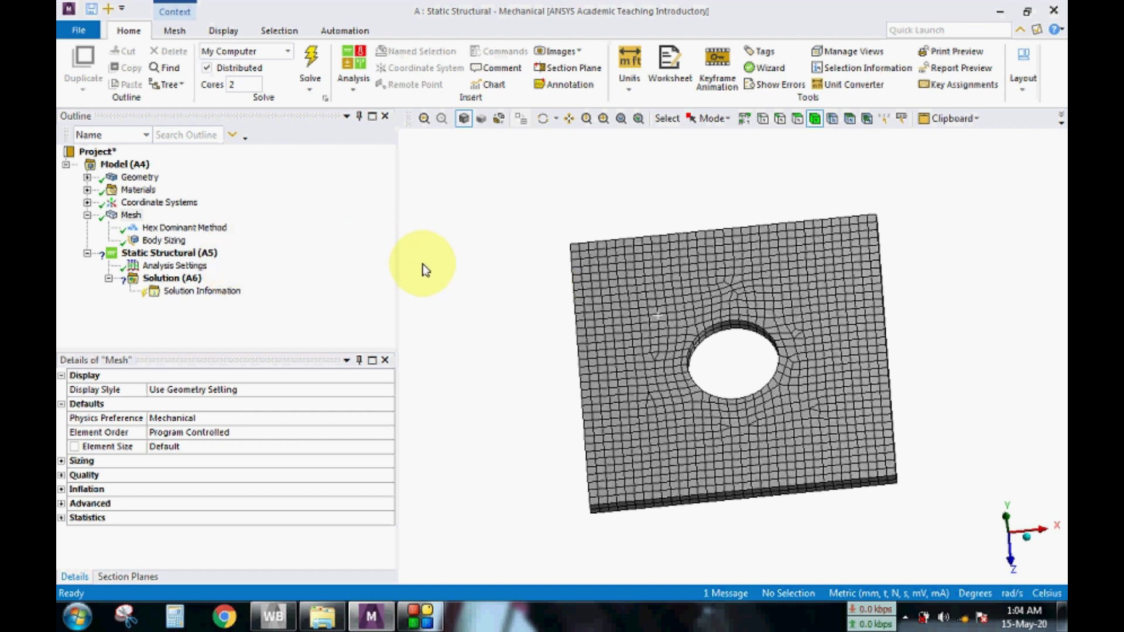
Step: Insert a fixed support in the static structural analysis and apply it to the plate's thin side face on the negative X side
left_click(168, 254)
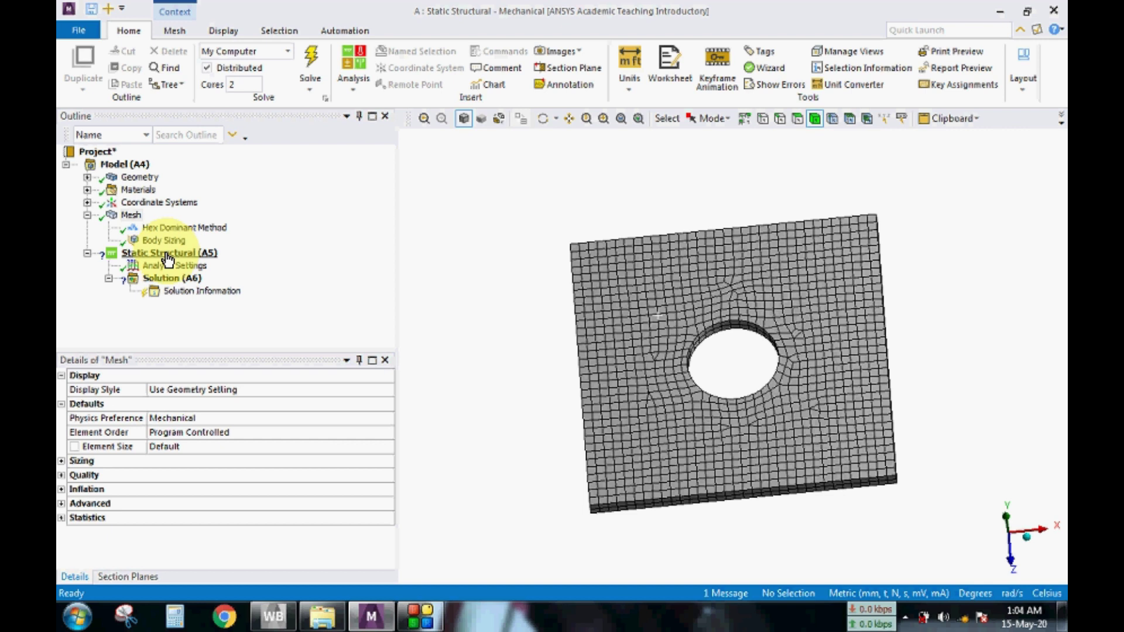
right_click(168, 258)
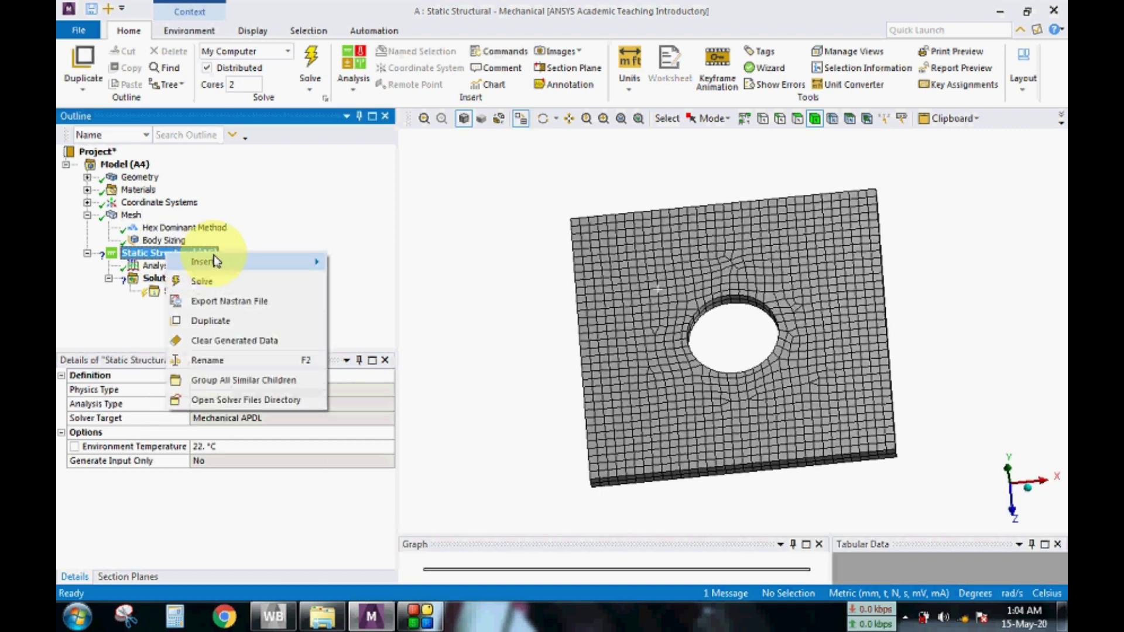
mouse_move(226, 262)
left_click(380, 260)
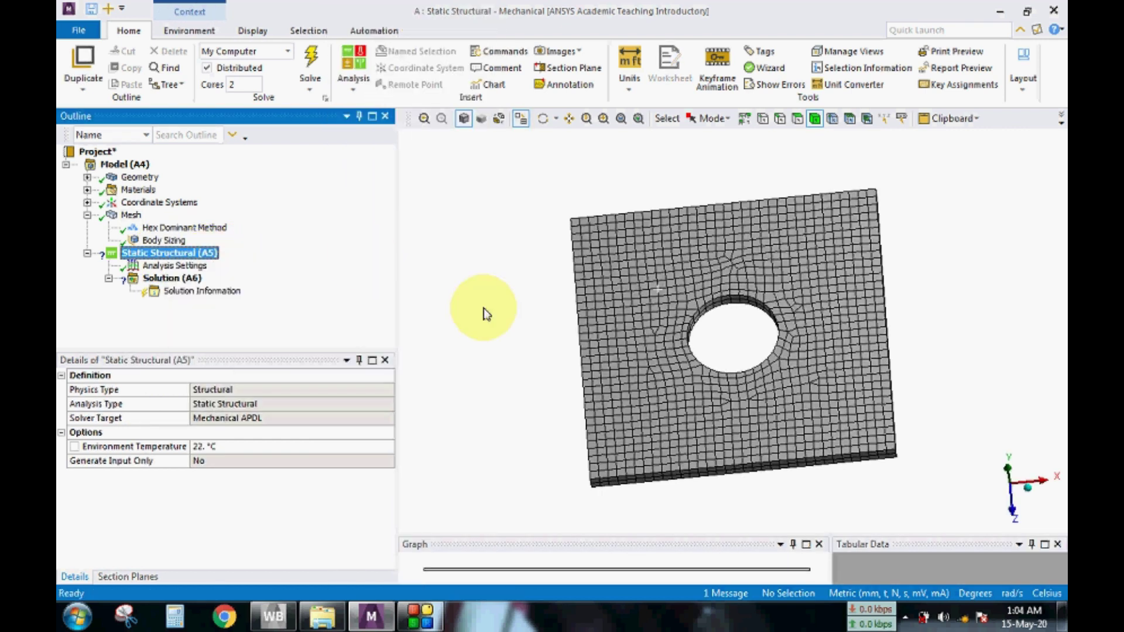
middle_click_drag(508, 281, 532, 261)
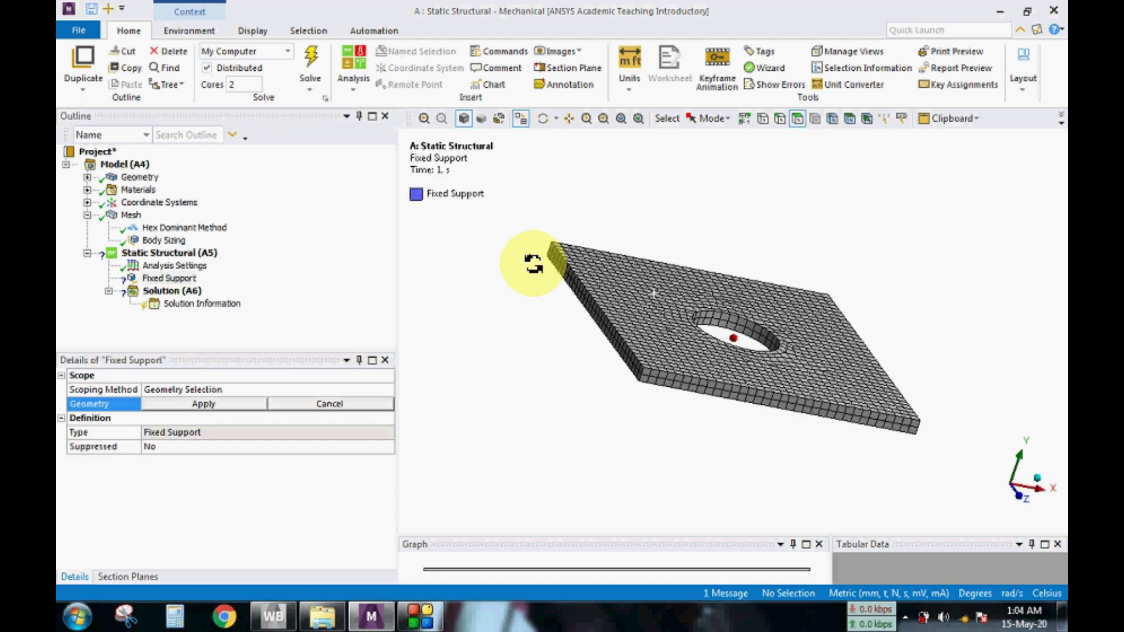
left_click(583, 291)
left_click(226, 405)
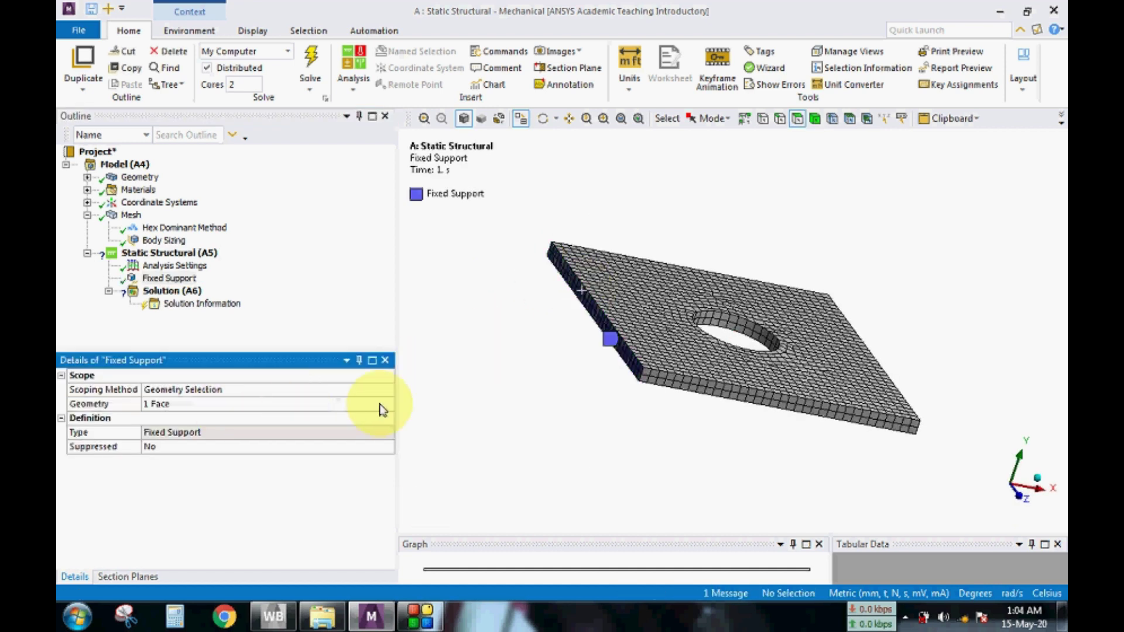
Step: Insert a force and scope it to the plate's thin side face on the positive X side, opposite the fixed support
middle_click_drag(509, 318, 431, 360)
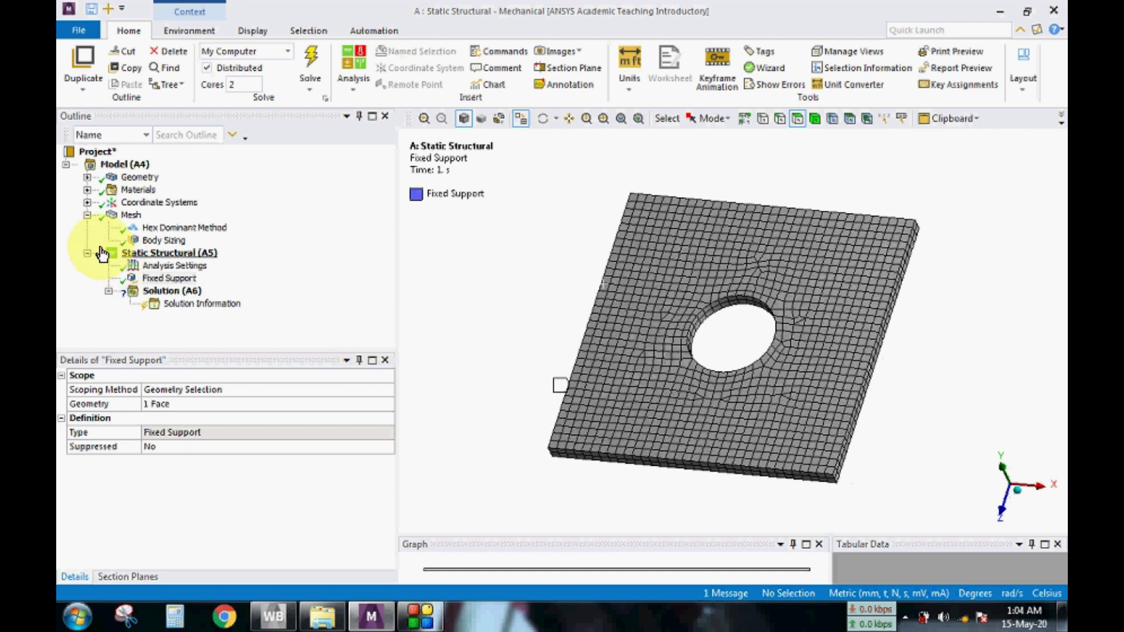
right_click(161, 257)
mouse_move(234, 262)
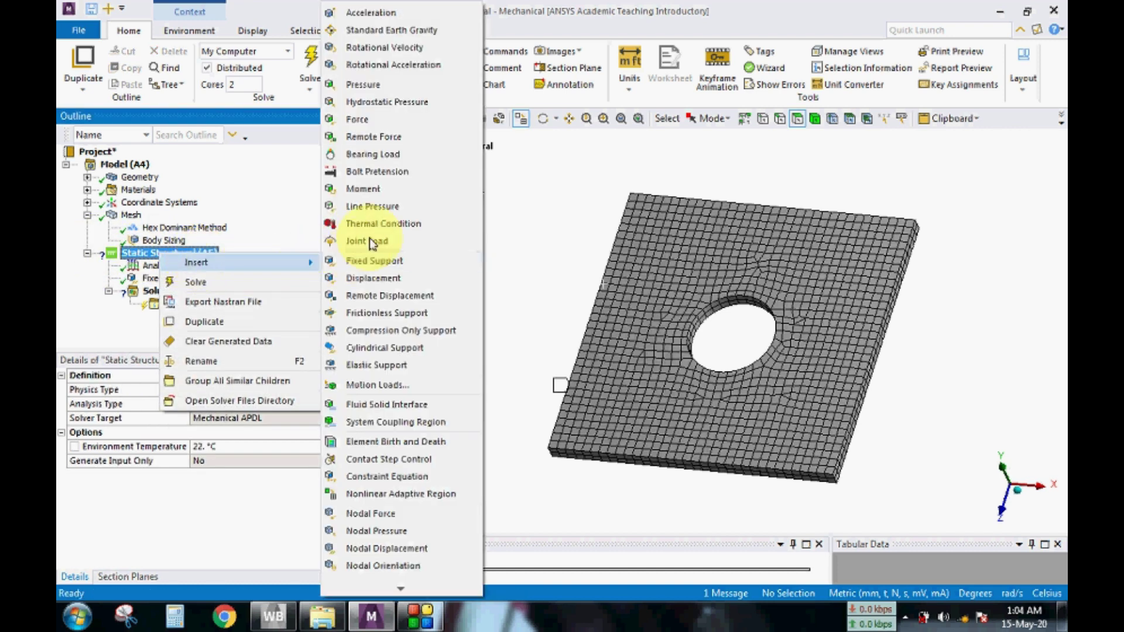
left_click(367, 124)
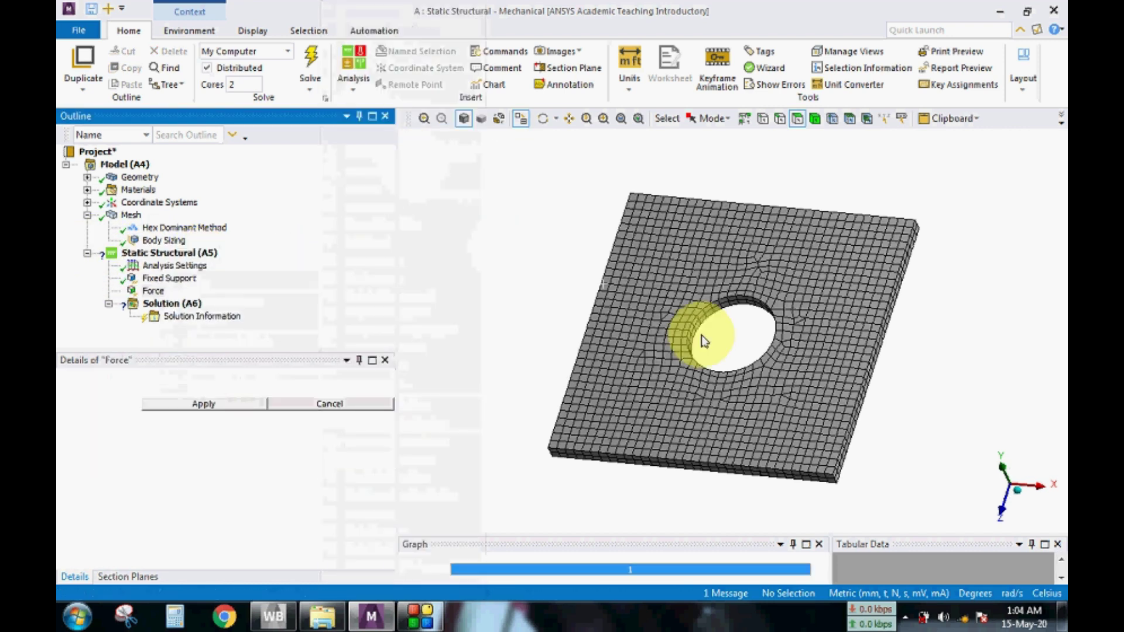
left_click(873, 374)
middle_click_drag(904, 396, 925, 394)
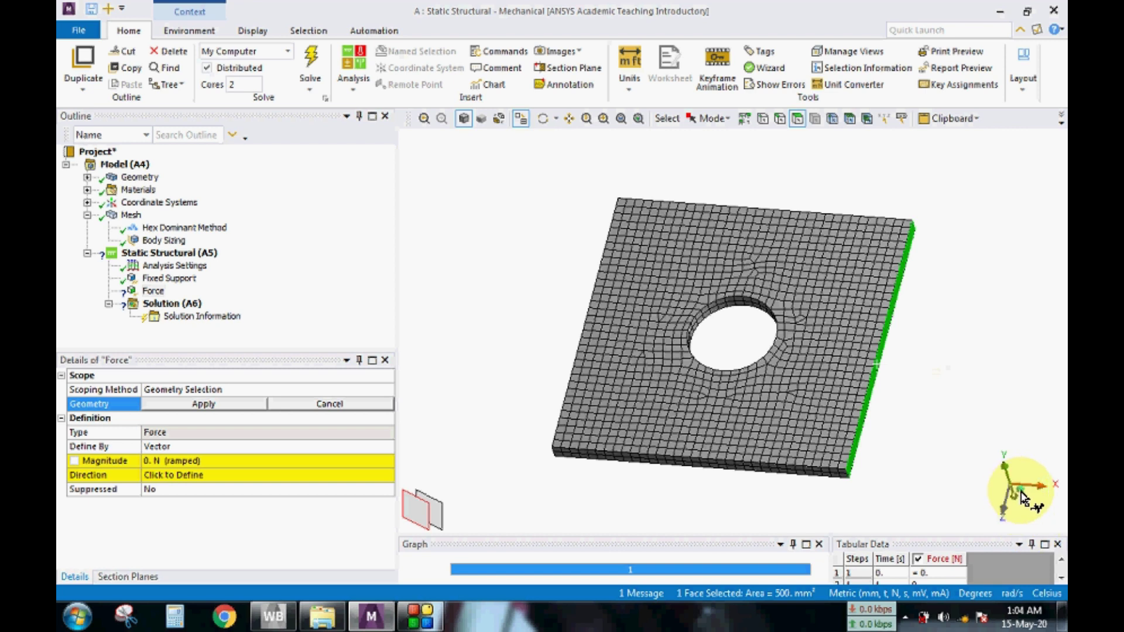
left_click(179, 447)
left_click(186, 403)
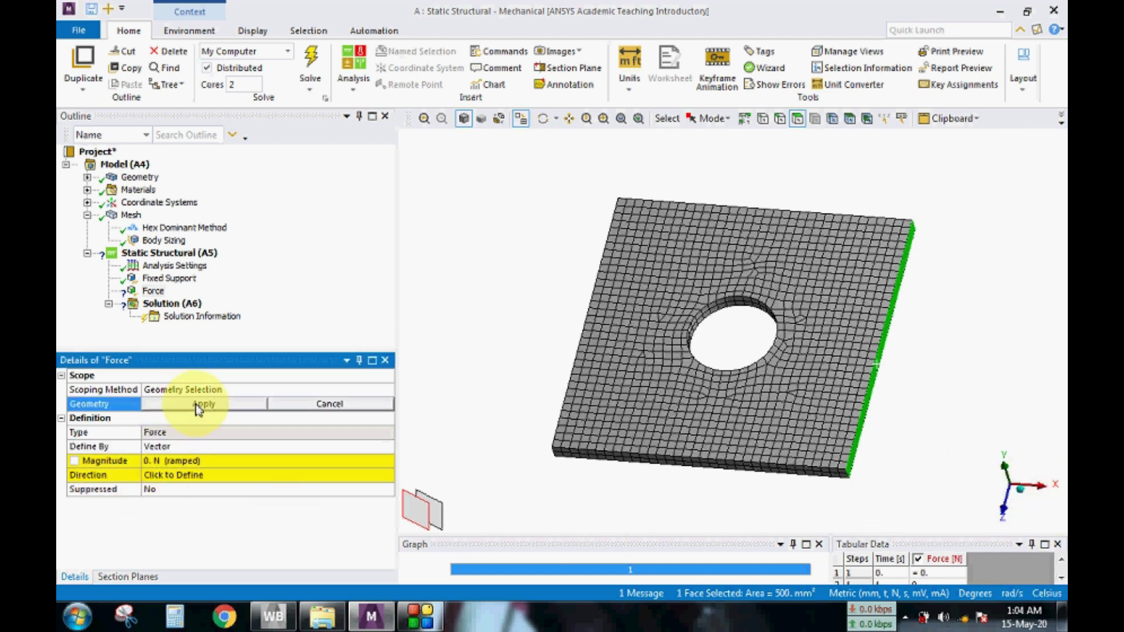
left_click(192, 405)
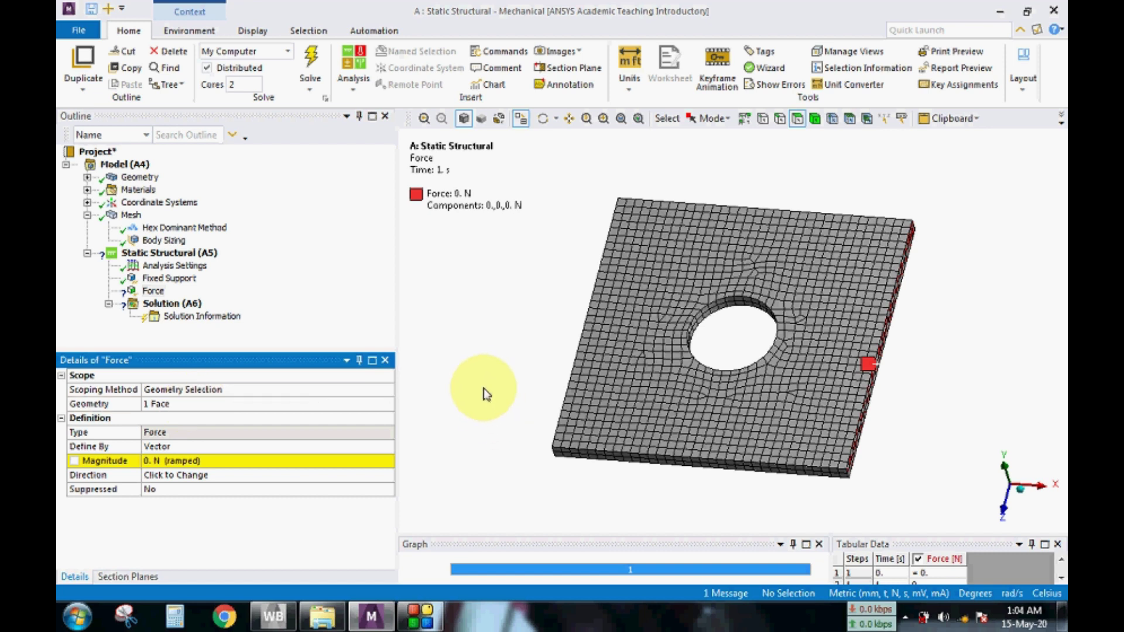
Step: Define the force by components and set its X component to 1000 N in the global coordinate system
left_click(174, 446)
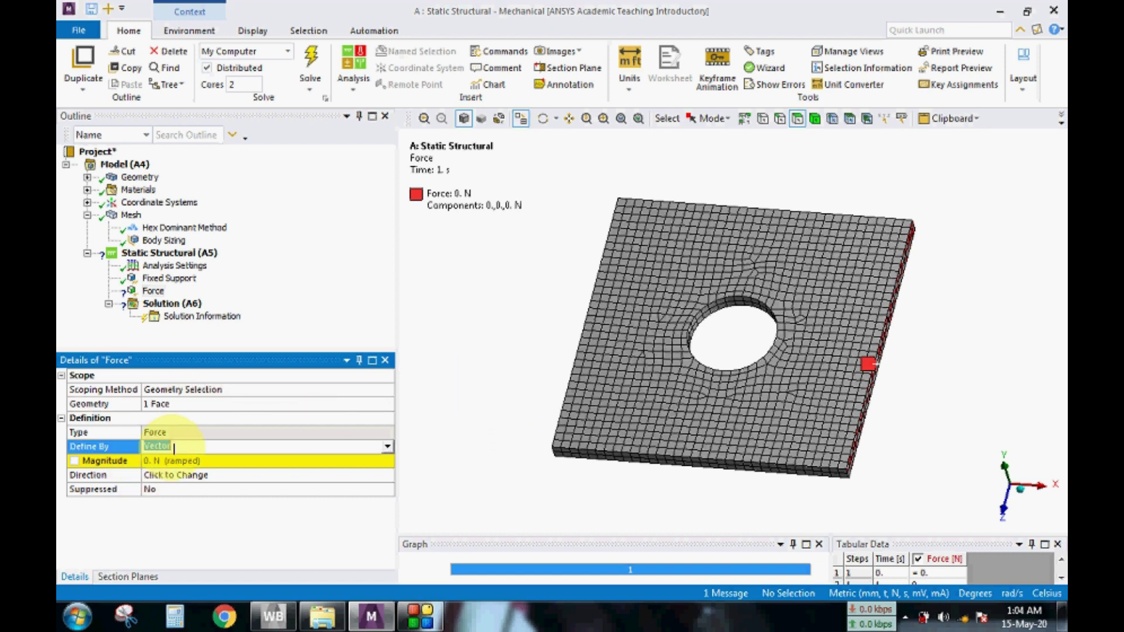
left_click(387, 447)
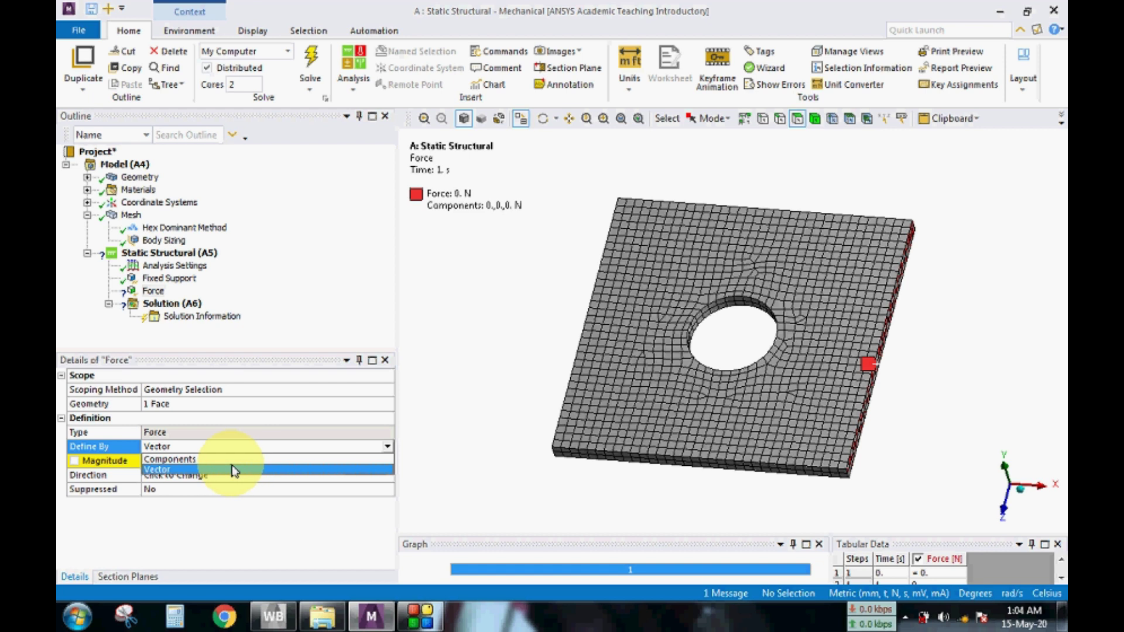
left_click(214, 460)
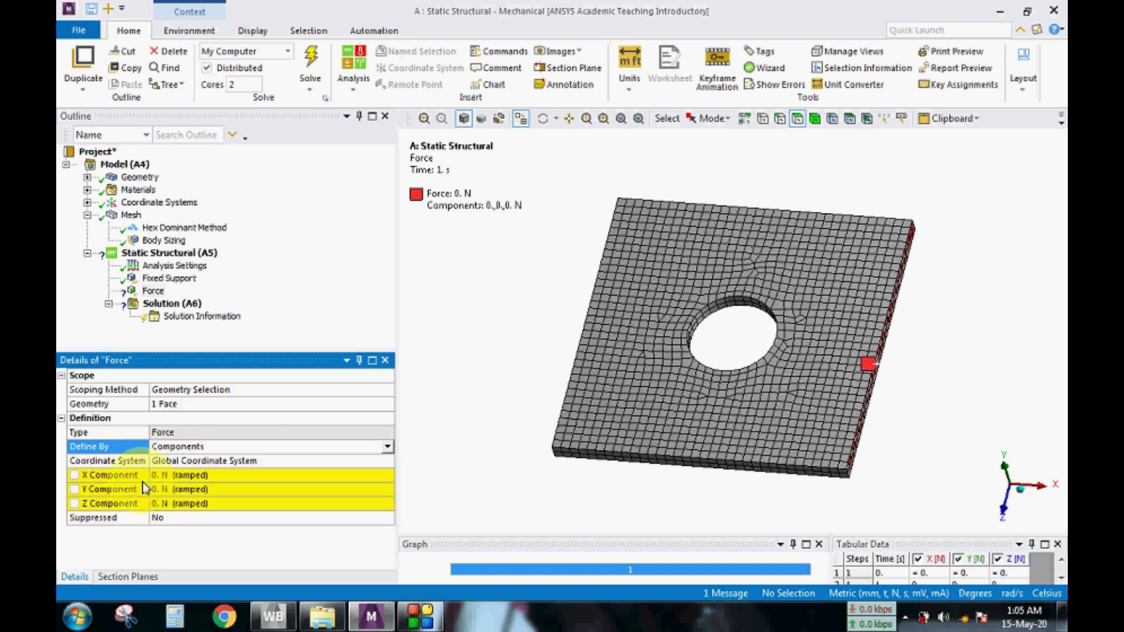
left_click(167, 475)
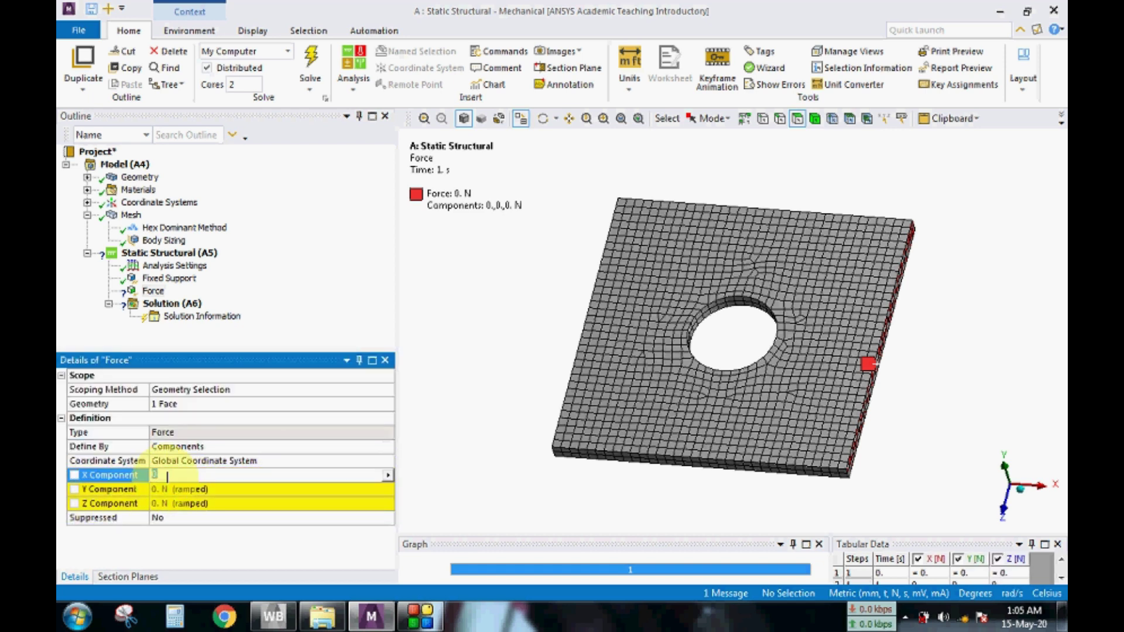
type("1000")
key("Return")
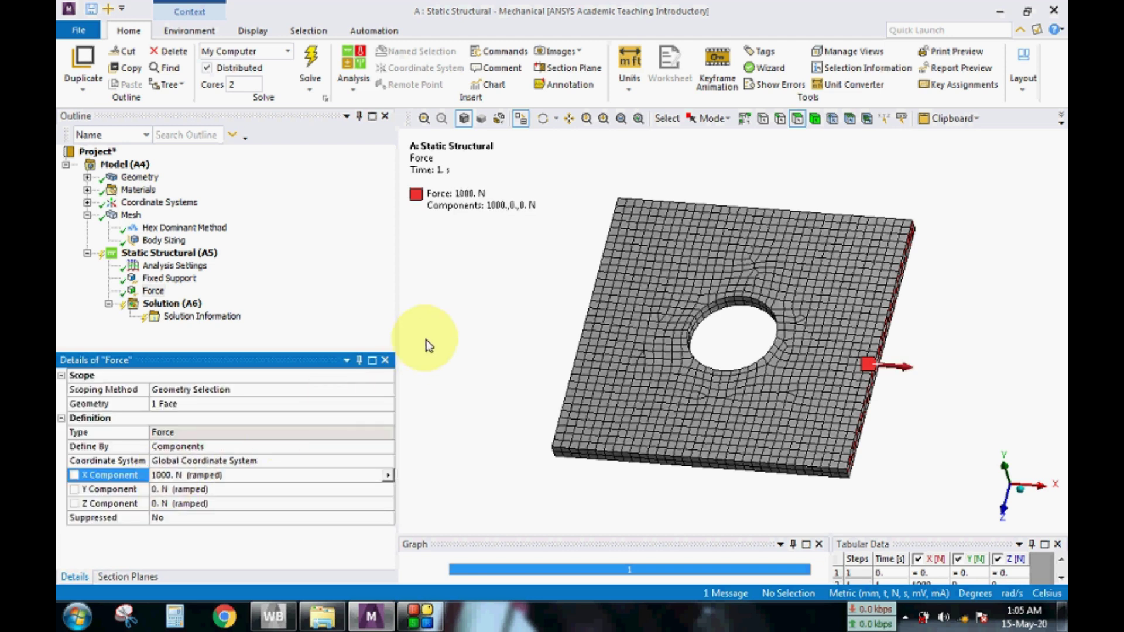
middle_click_drag(439, 339, 465, 342)
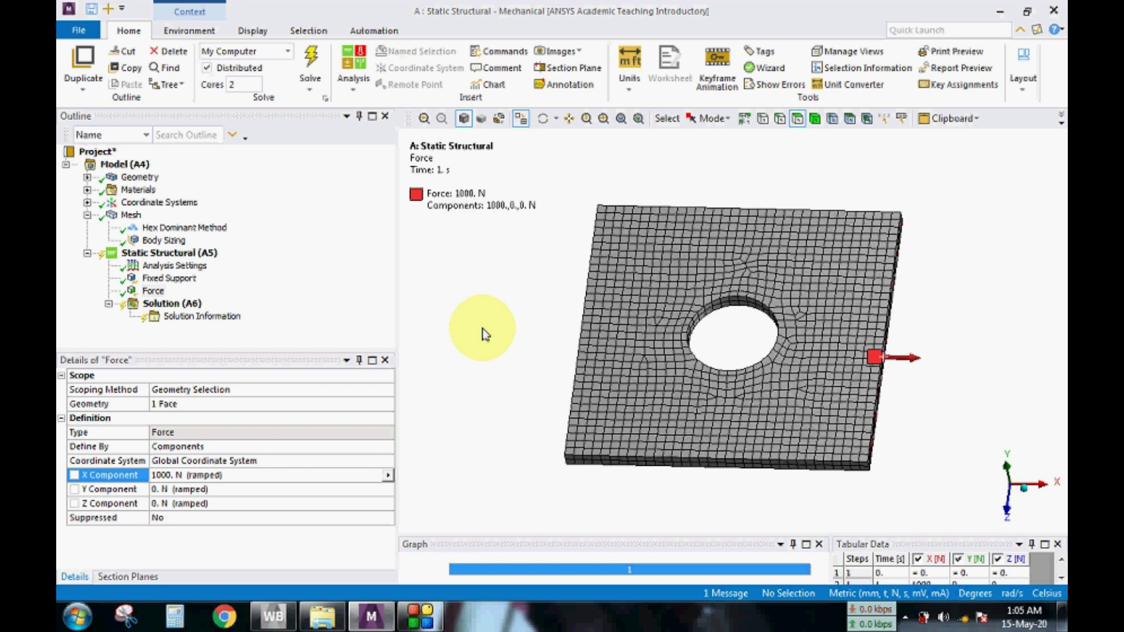
Step: Insert a total deformation result and an equivalent (von-Mises) elastic strain result under the solution
right_click(181, 304)
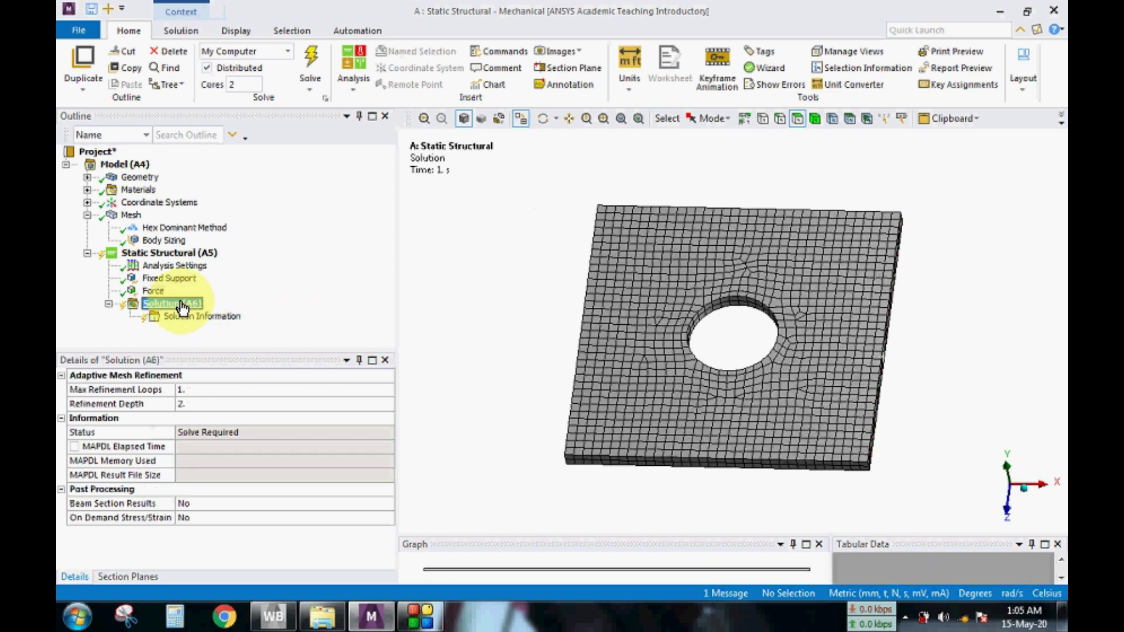
mouse_move(227, 312)
mouse_move(404, 317)
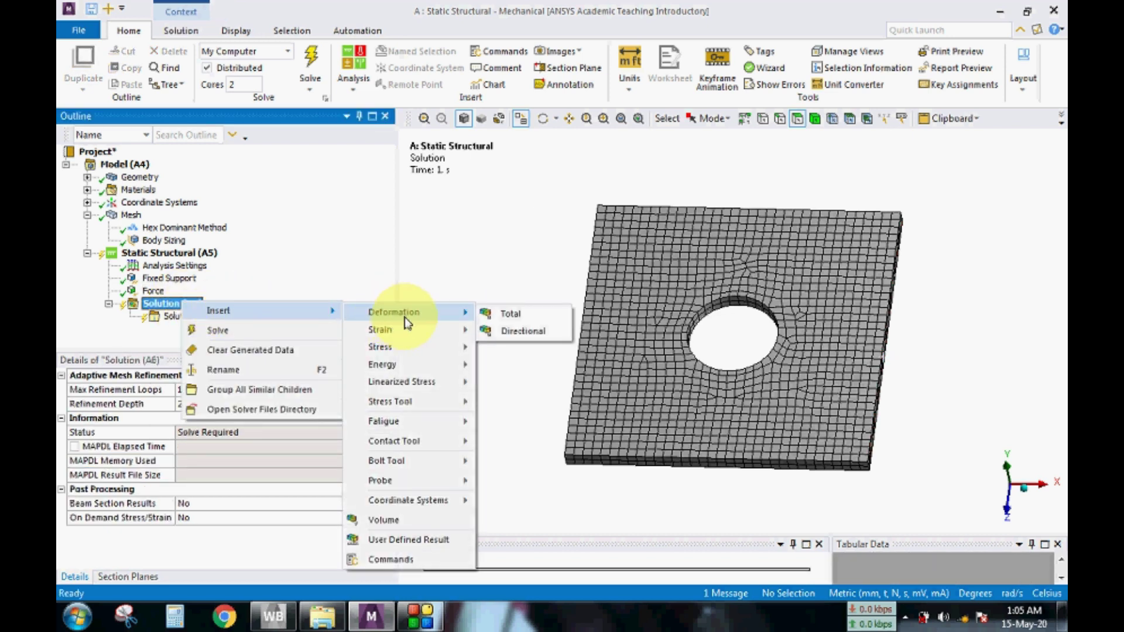
left_click(518, 317)
right_click(186, 304)
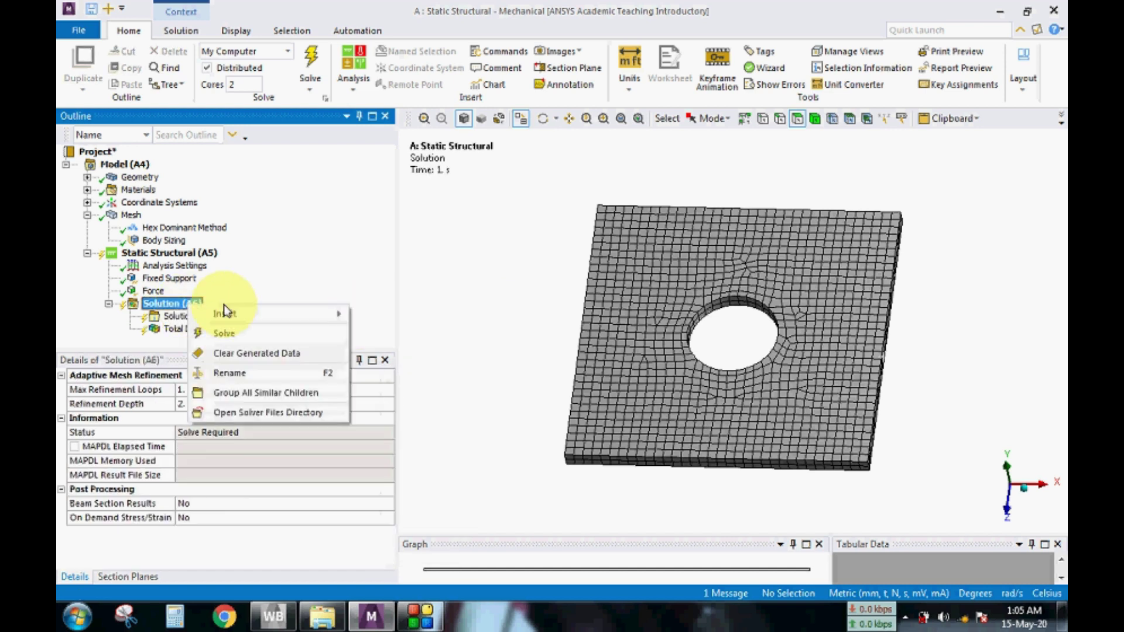
mouse_move(249, 316)
mouse_move(436, 332)
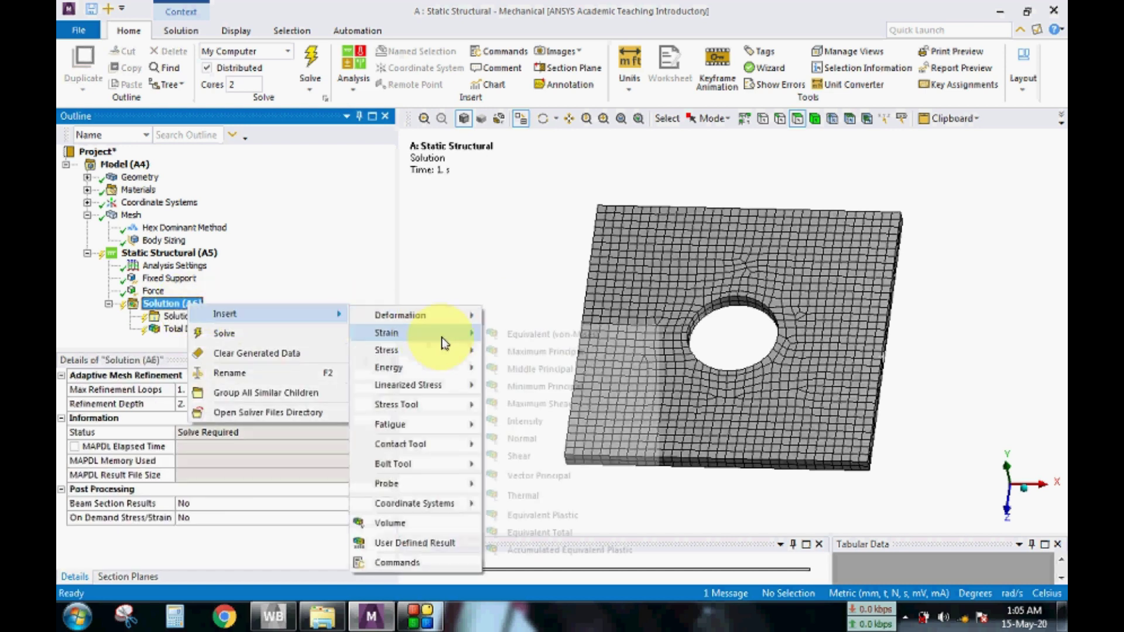
left_click(548, 334)
Step: Insert an equivalent (von-Mises) stress result under the solution
right_click(170, 313)
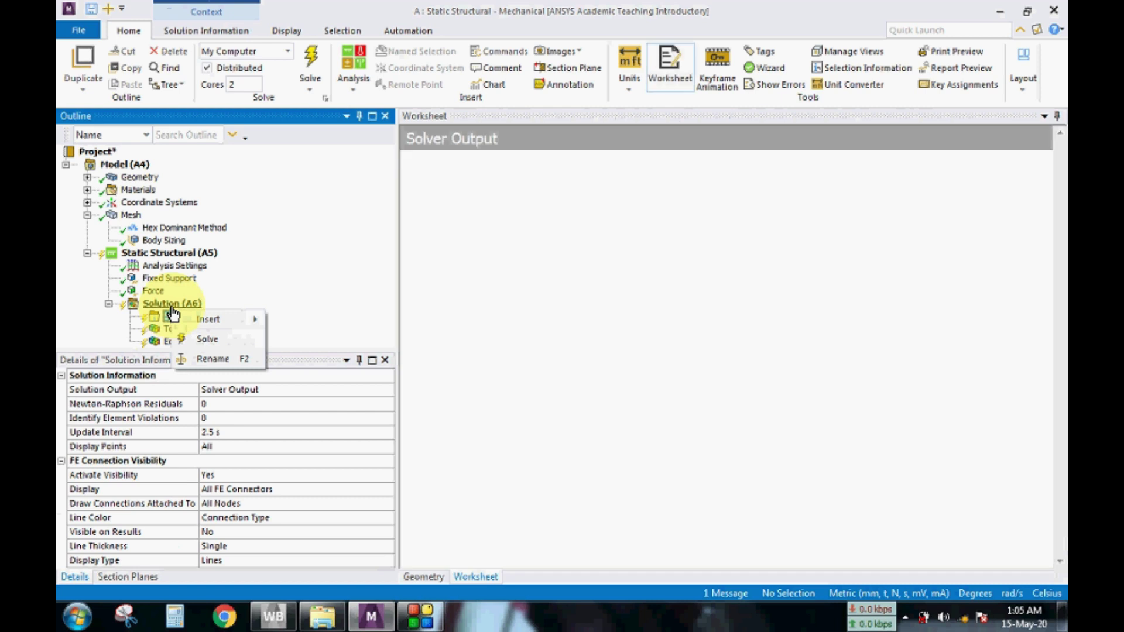
left_click(167, 307)
right_click(166, 306)
mouse_move(263, 315)
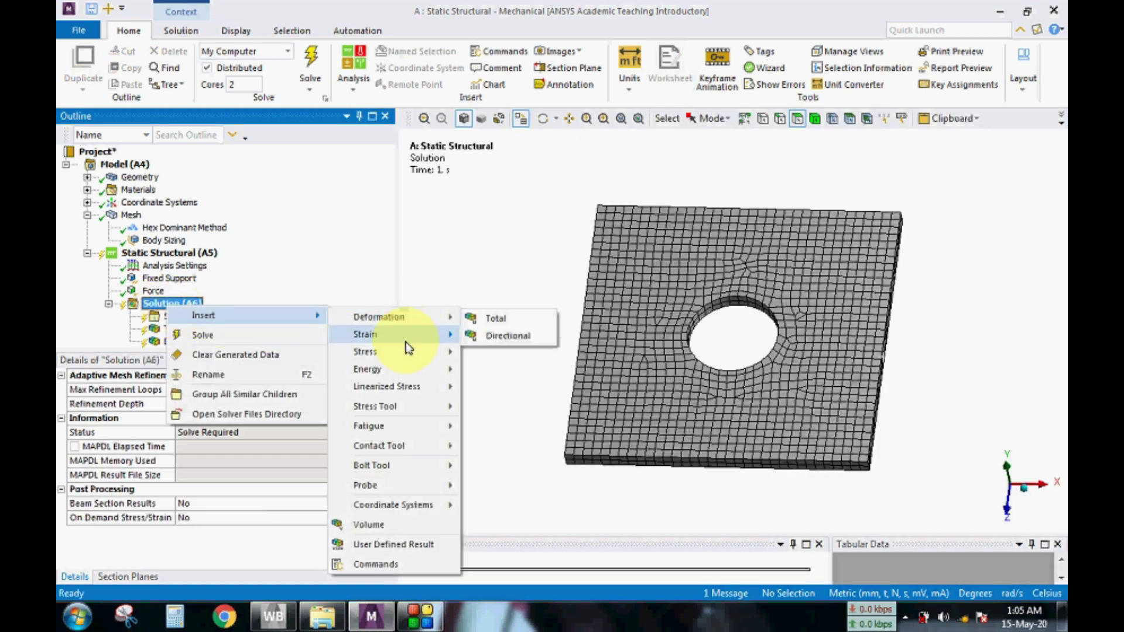
mouse_move(444, 351)
left_click(503, 354)
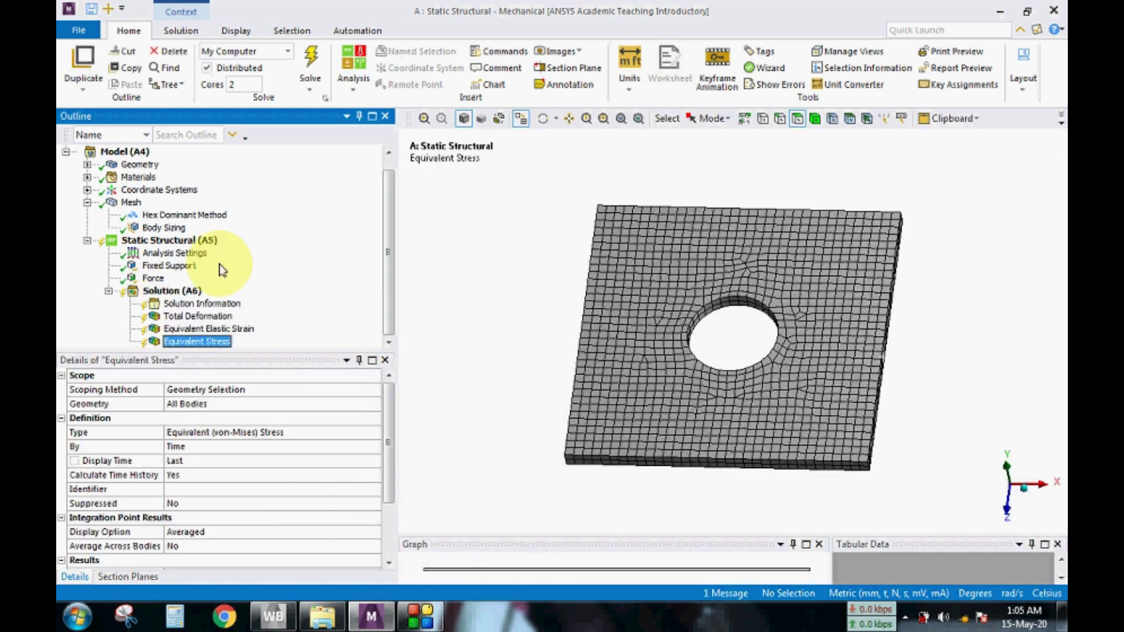
Step: Solve the static structural analysis to compute the deformation, strain and stress results
right_click(171, 290)
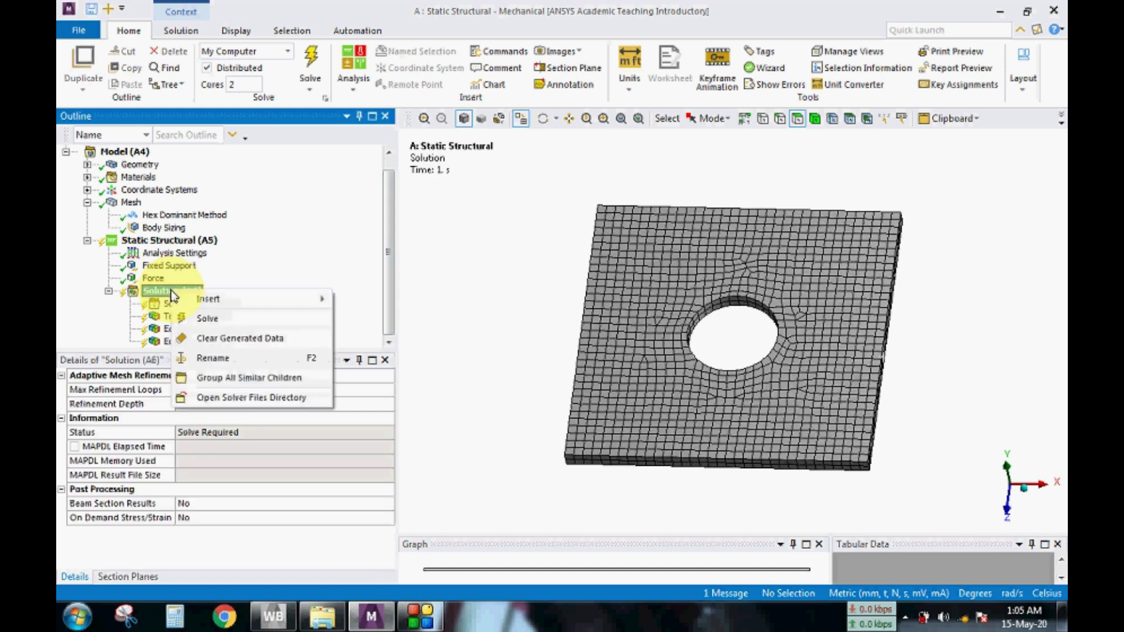
left_click(207, 320)
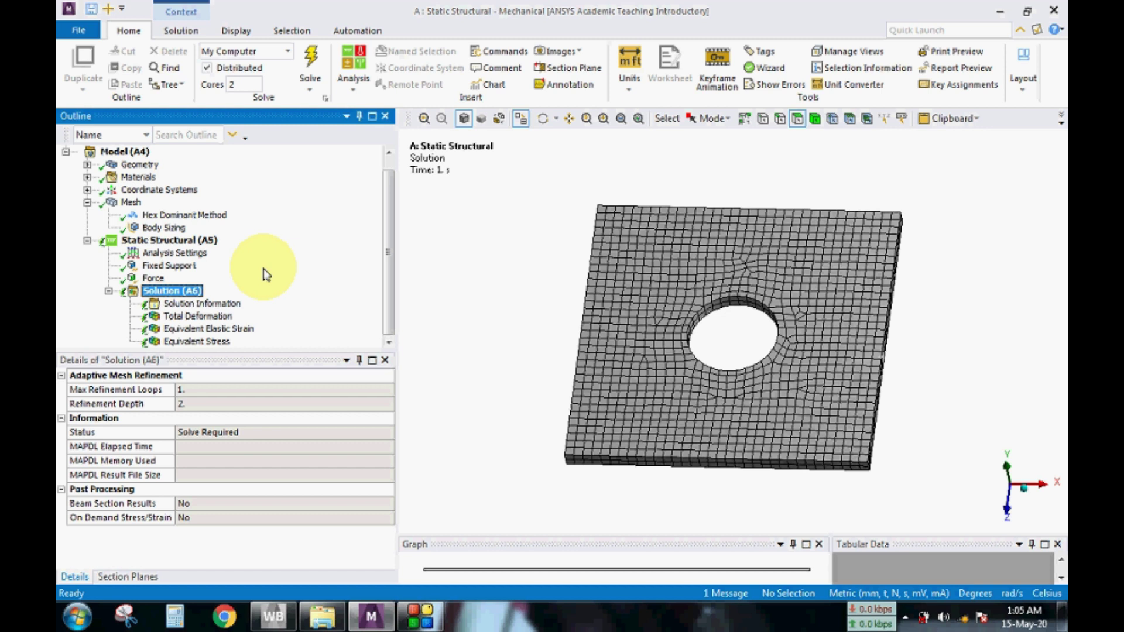
key("F5")
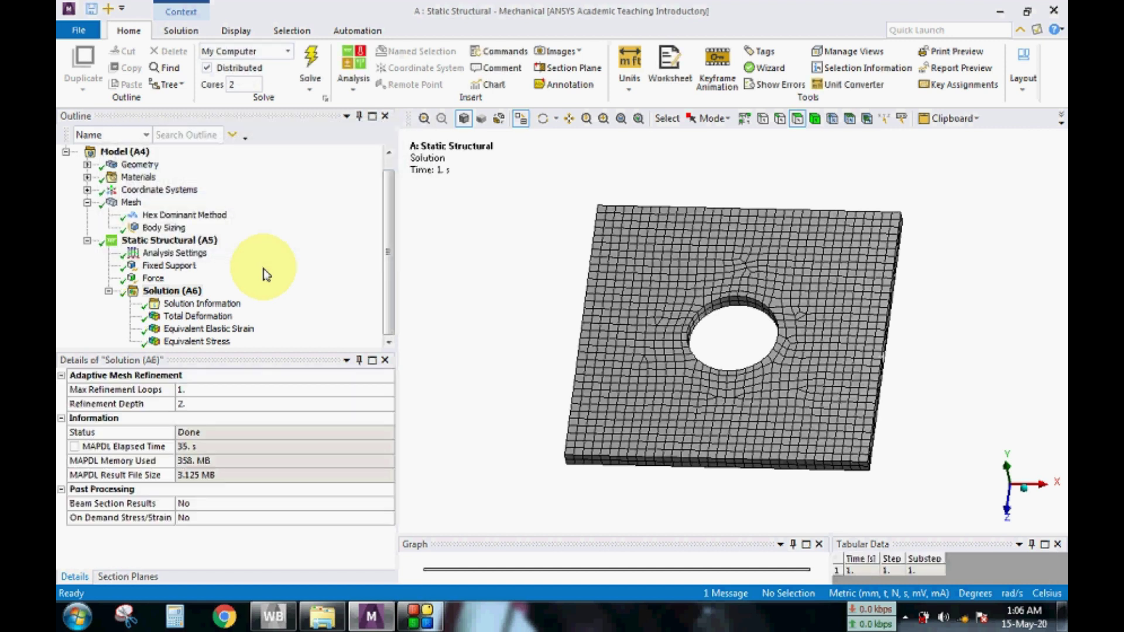
Step: Display the total deformation contours on the plate and lengthen the colour legend
middle_click_drag(451, 308, 306, 314)
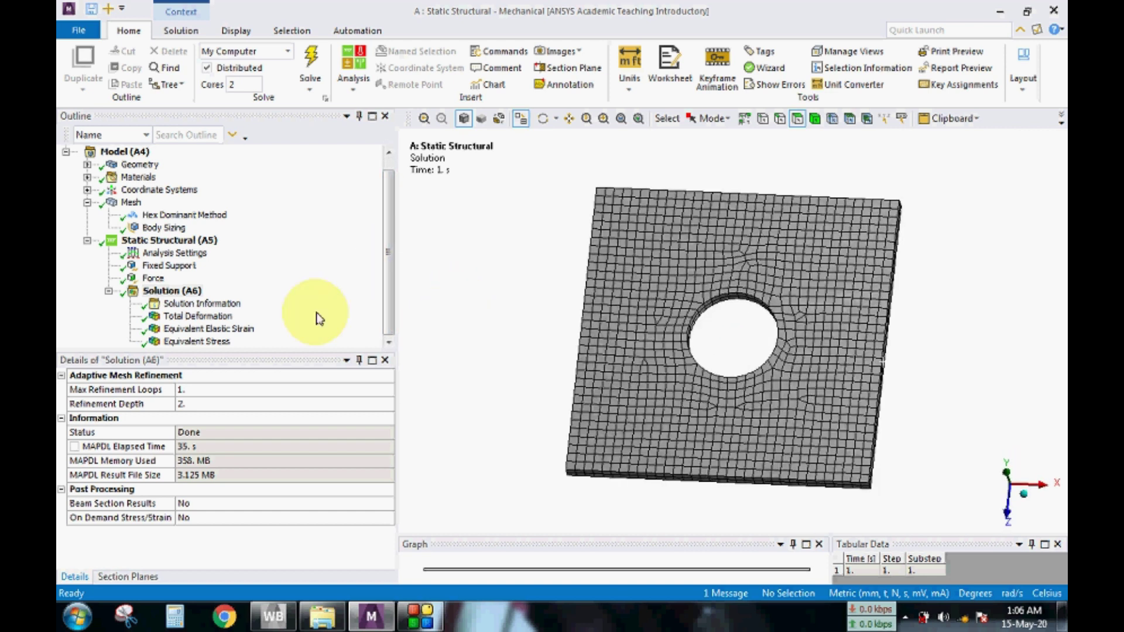
left_click(193, 317)
mouse_move(556, 331)
middle_mouse_down()
mouse_move(582, 307)
mouse_move(577, 339)
middle_mouse_up()
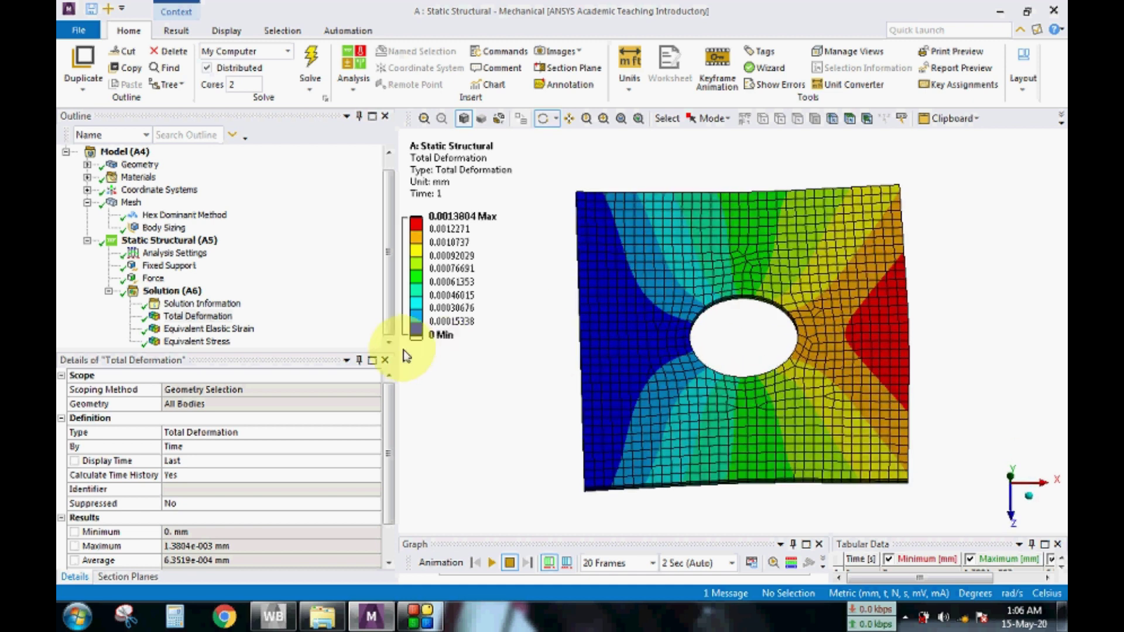
left_click_drag(416, 340, 419, 442)
left_click_drag(519, 452, 520, 435)
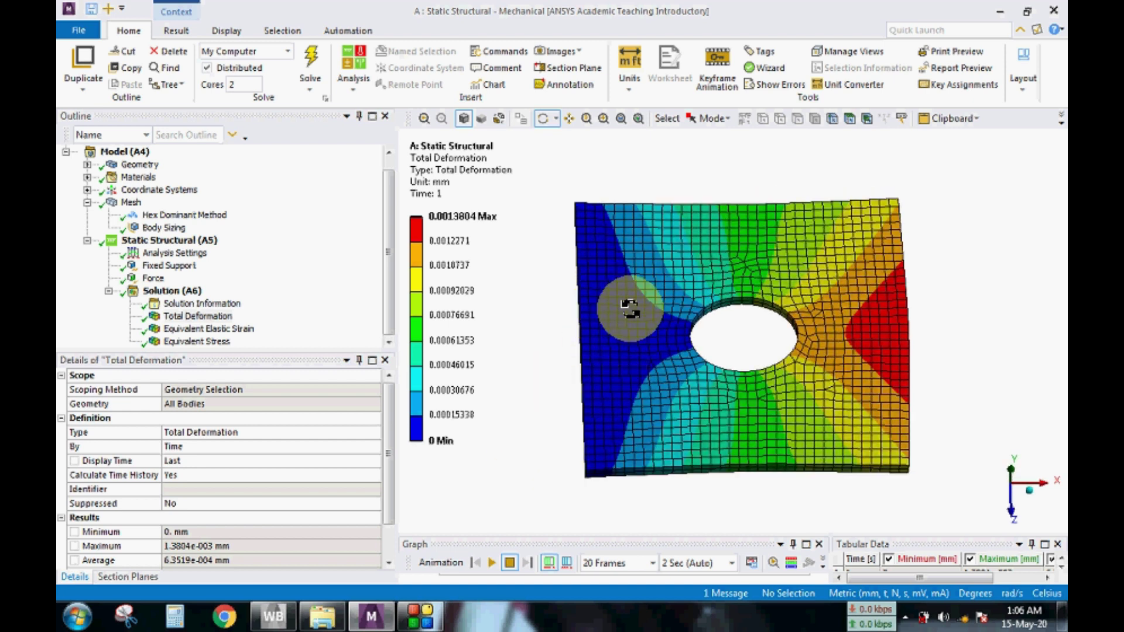
mouse_move(545, 371)
left_mouse_down()
mouse_move(592, 350)
mouse_move(529, 379)
left_mouse_up()
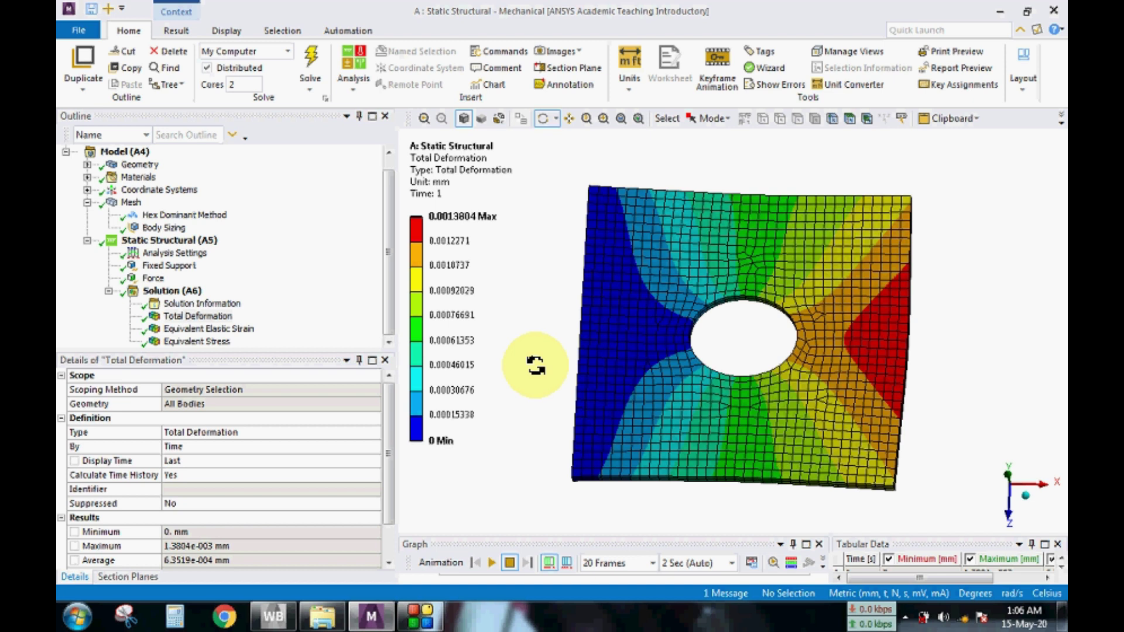
Step: Show the maximum and minimum labels on the total deformation plot and examine where they lie on the plate
left_click(170, 31)
left_click(722, 67)
left_click(720, 85)
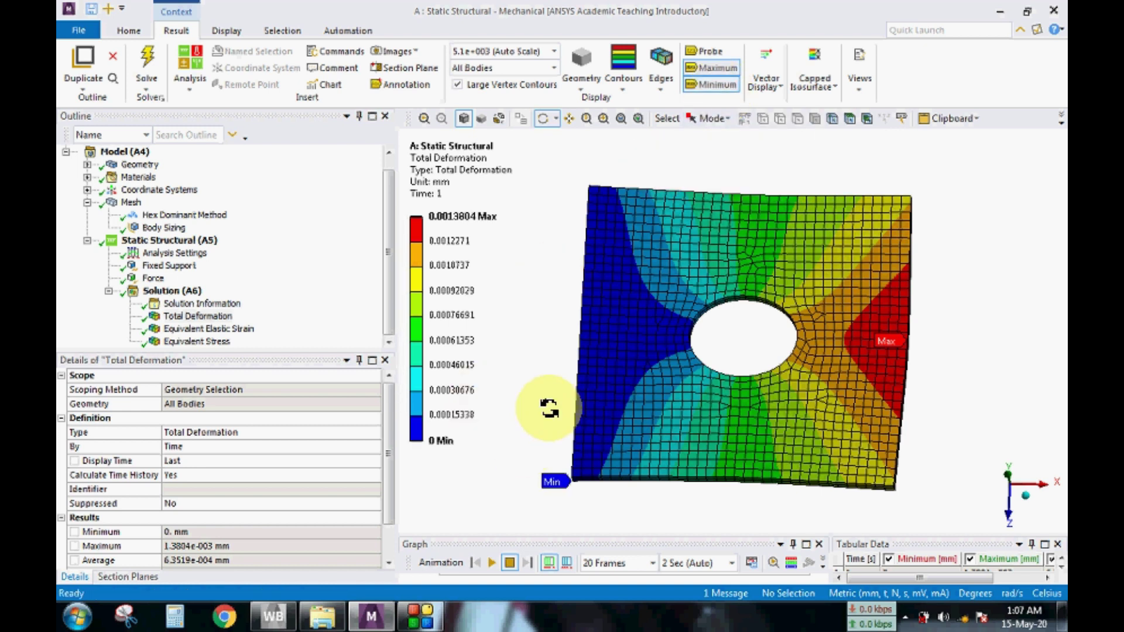
left_click_drag(565, 494, 647, 472)
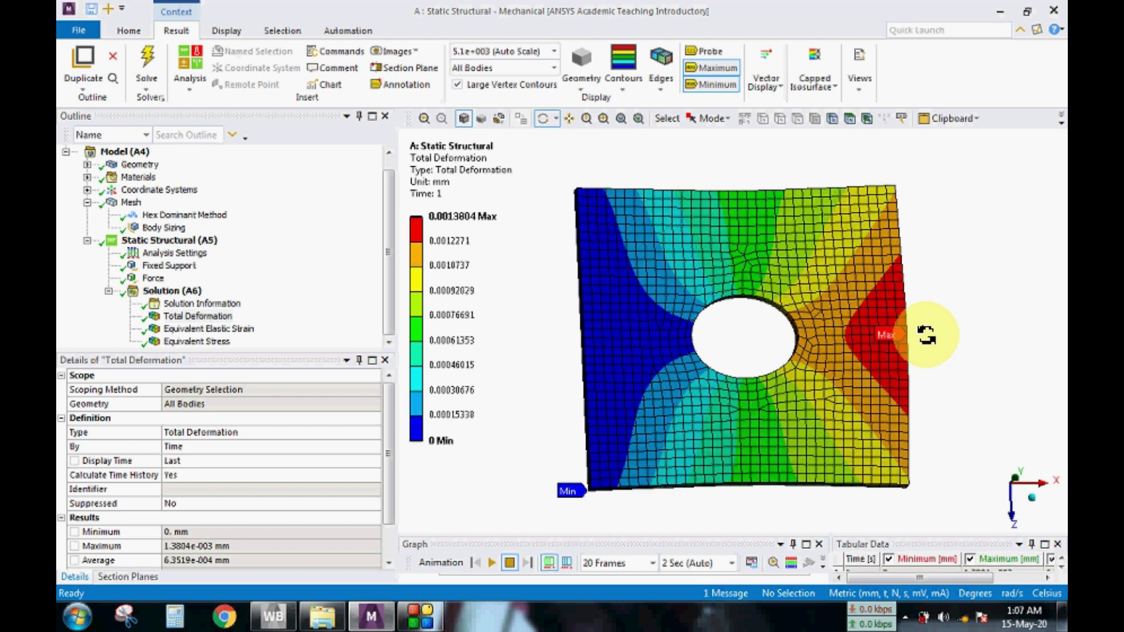
left_click_drag(890, 339, 900, 313)
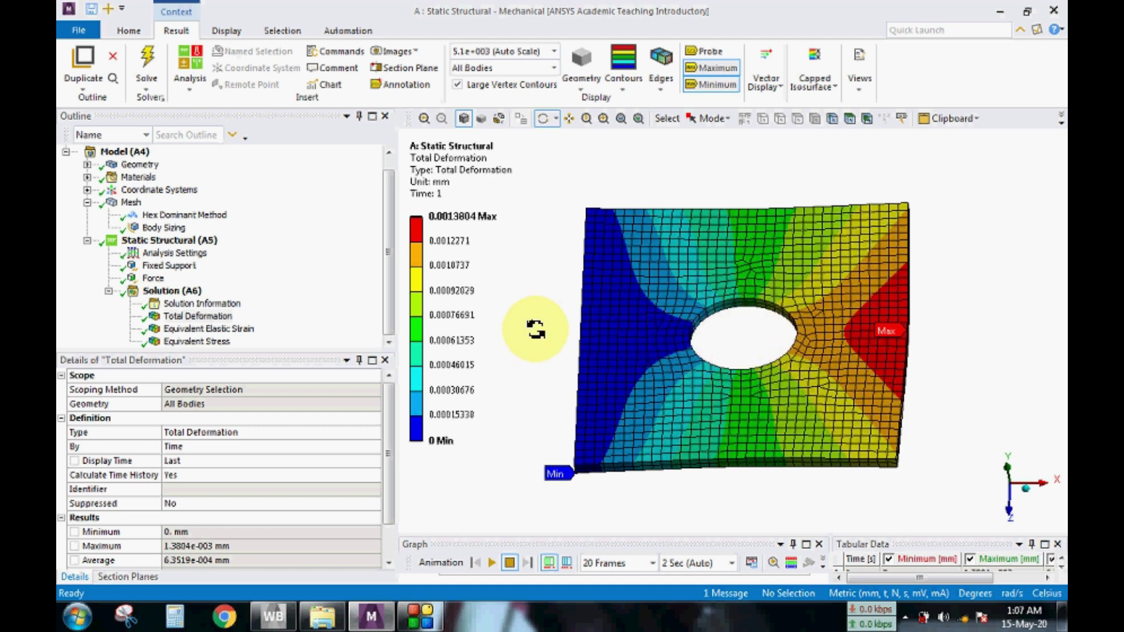
left_click_drag(522, 311, 594, 377)
left_click_drag(1003, 296, 914, 281)
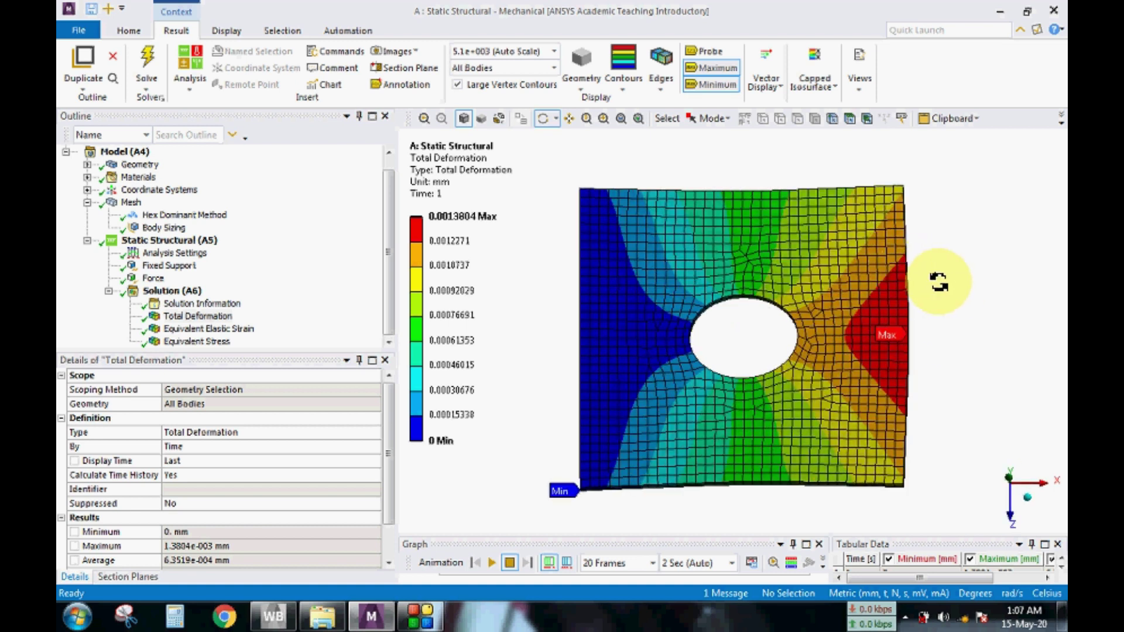
left_click_drag(951, 324, 945, 353)
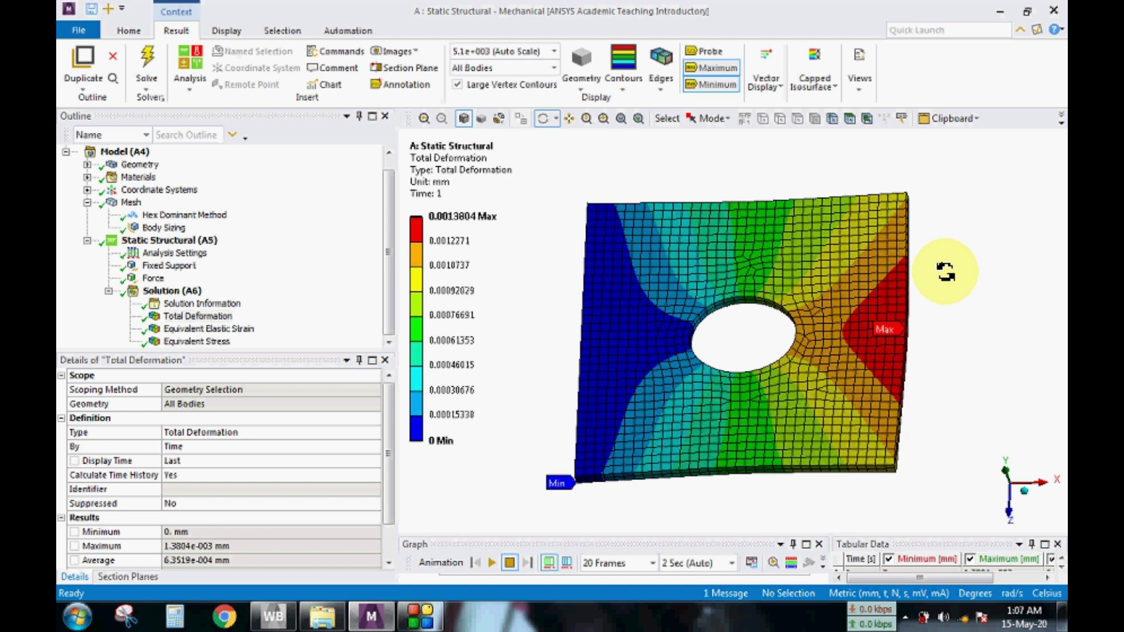
left_click_drag(950, 285, 942, 287)
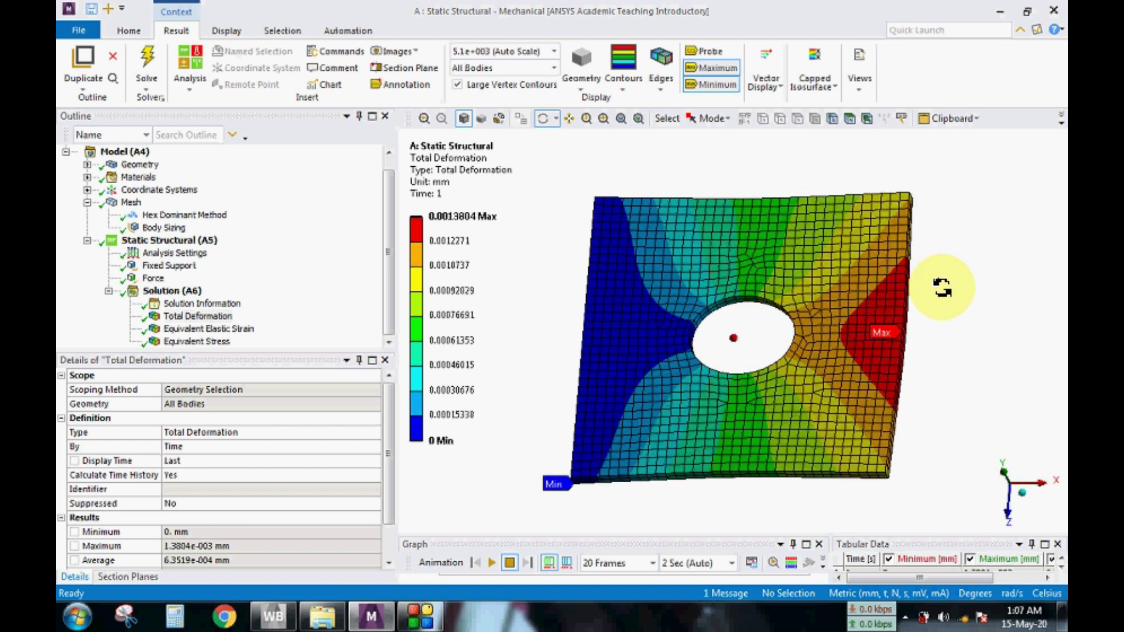
Step: Enlarge the graph area and play the total deformation animation, viewing the deforming plate from a tilted angle
left_click(198, 316)
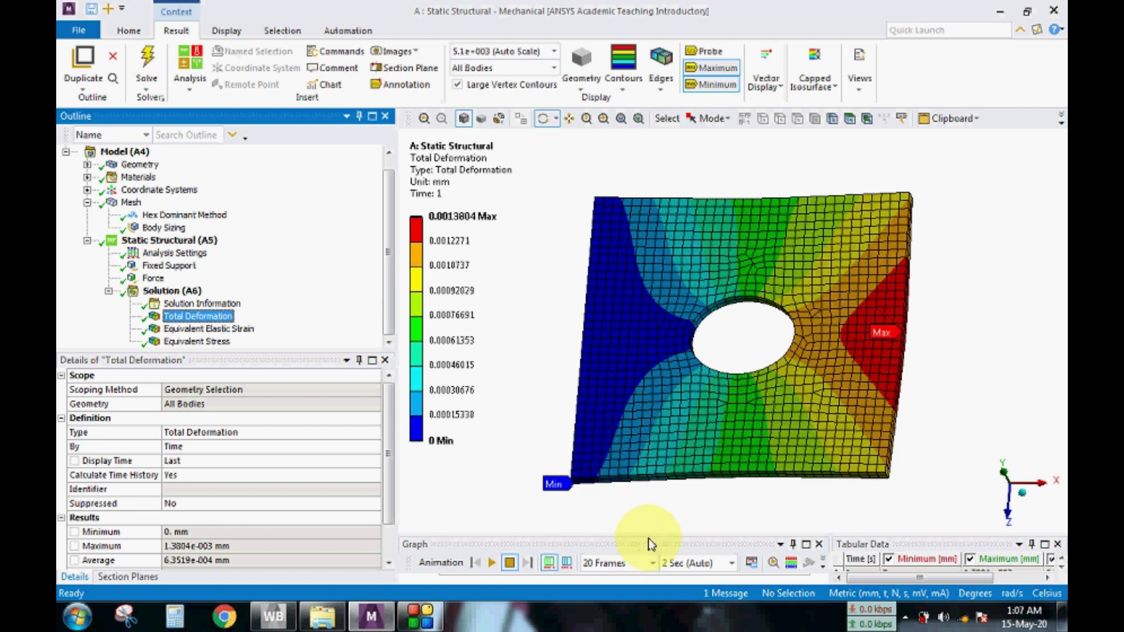
left_click_drag(649, 534, 647, 498)
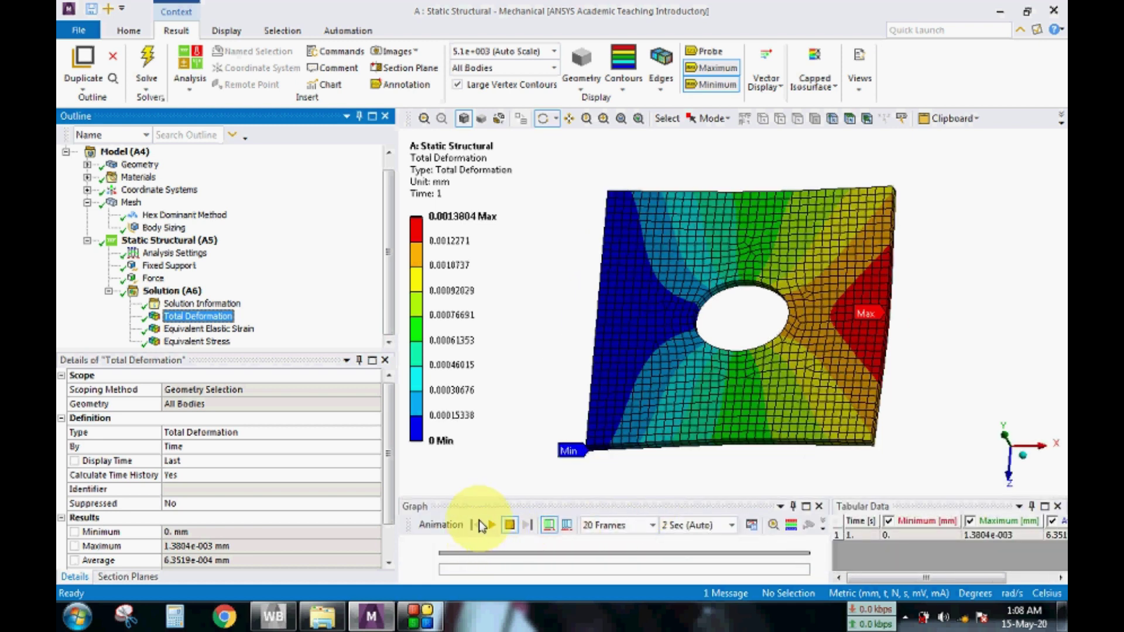
left_click(497, 525)
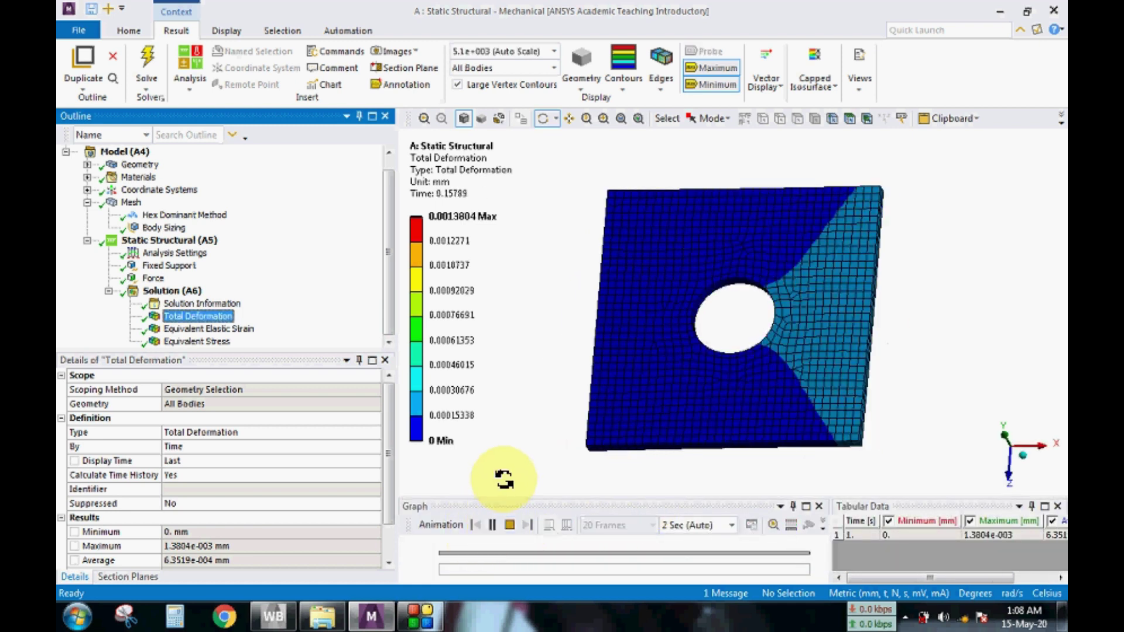
mouse_move(572, 426)
left_mouse_down()
mouse_move(584, 404)
mouse_move(570, 420)
left_mouse_up()
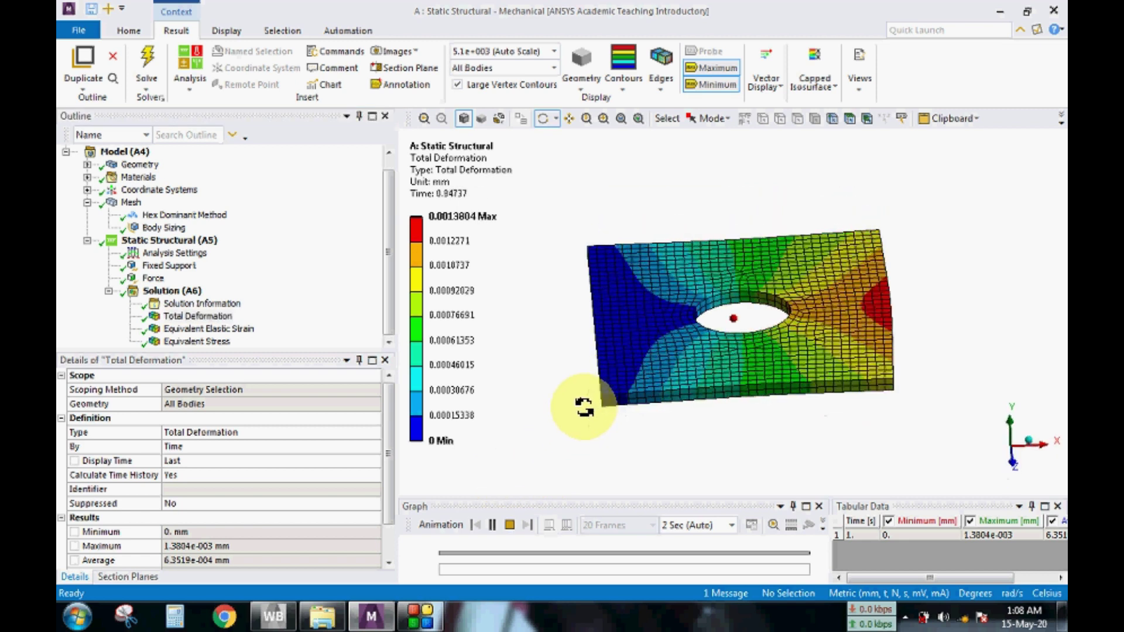
Step: Display the equivalent stress contours and examine the maximum and minimum locations around the round hole
left_click(198, 342)
left_click_drag(570, 333, 577, 295)
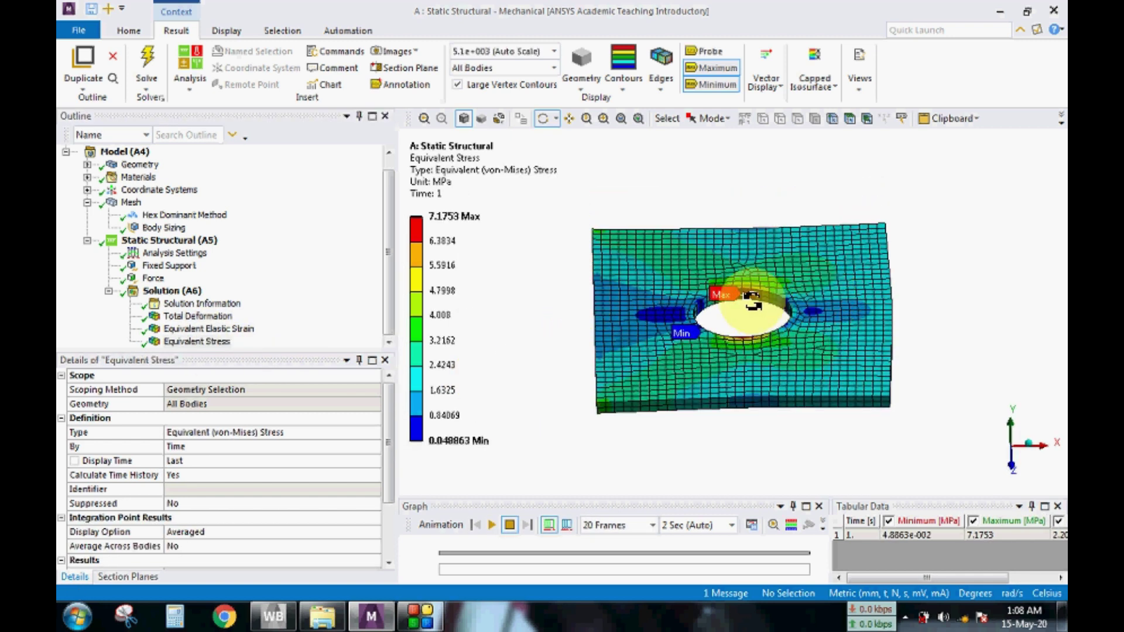
left_click_drag(737, 321, 702, 509)
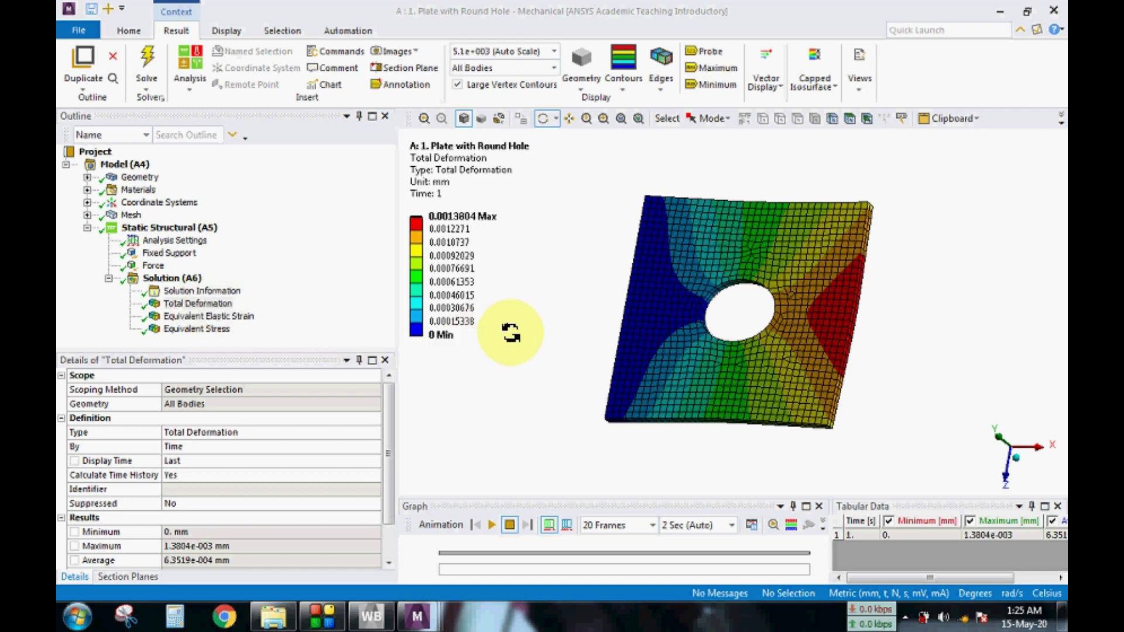
Step: Review the equivalent elastic strain contours, and show the maximum and minimum labels on the equivalent stress plot
left_click_drag(542, 327, 574, 310)
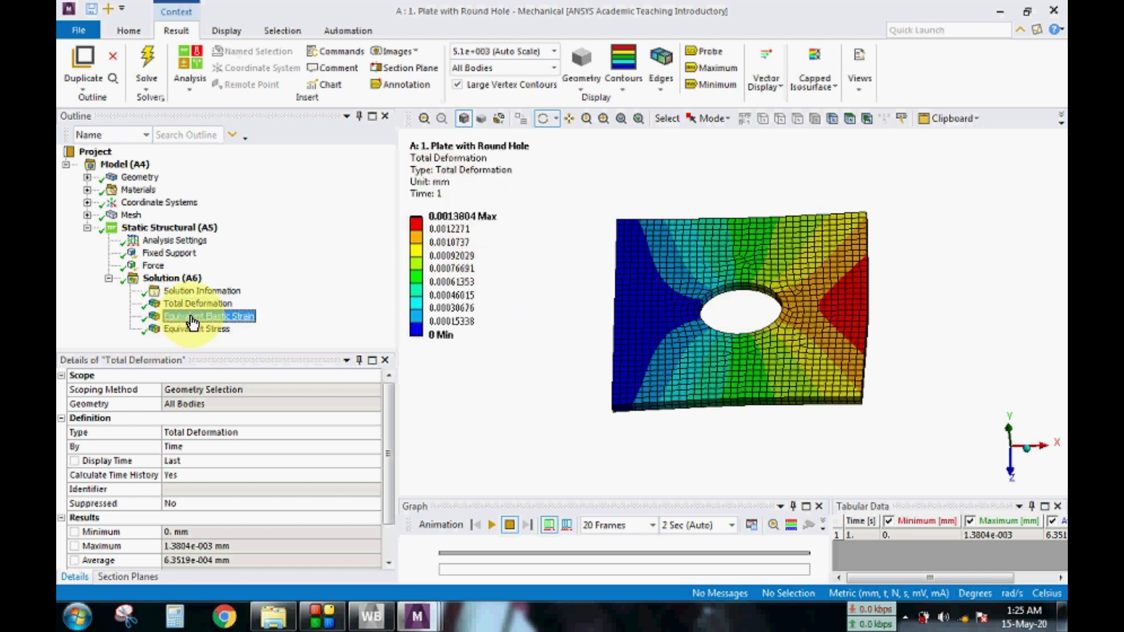
mouse_move(602, 377)
left_mouse_down()
mouse_move(601, 326)
mouse_move(597, 357)
left_mouse_up()
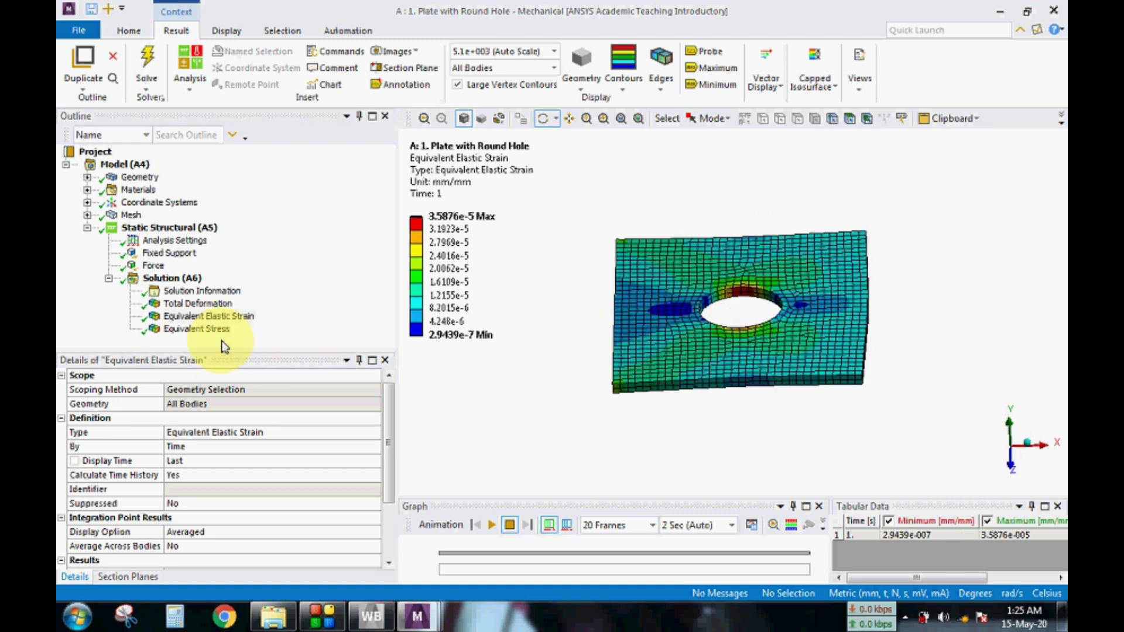
left_click_drag(678, 326, 727, 359)
left_click(710, 84)
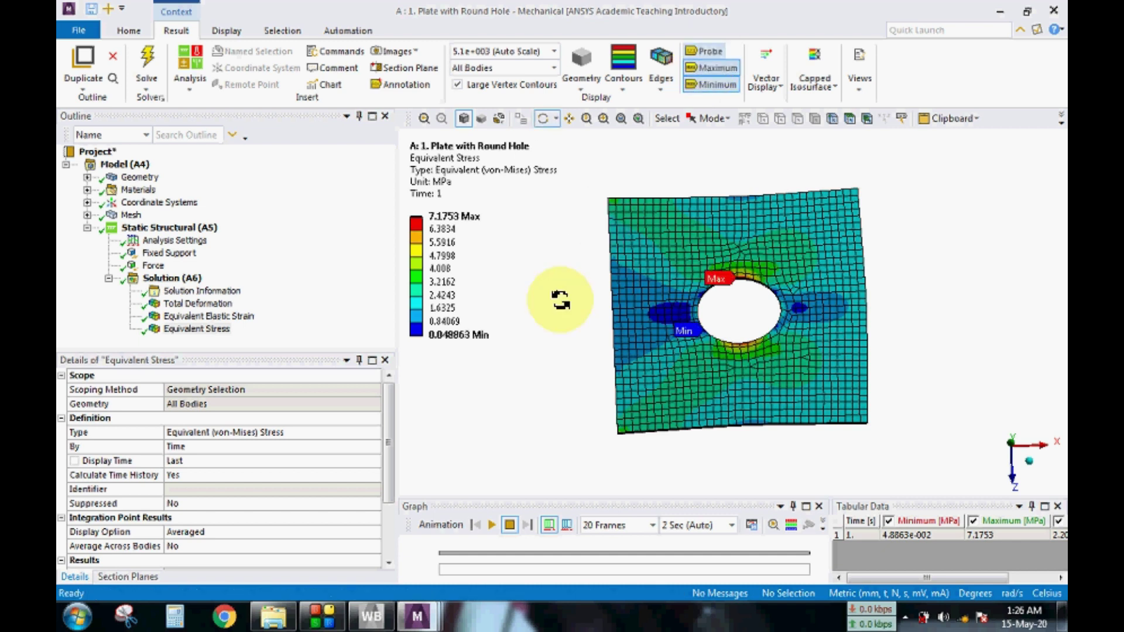
Step: Turn off the probe and view the round-hole plate's equivalent stress plot from a tilted angle
left_click(719, 55)
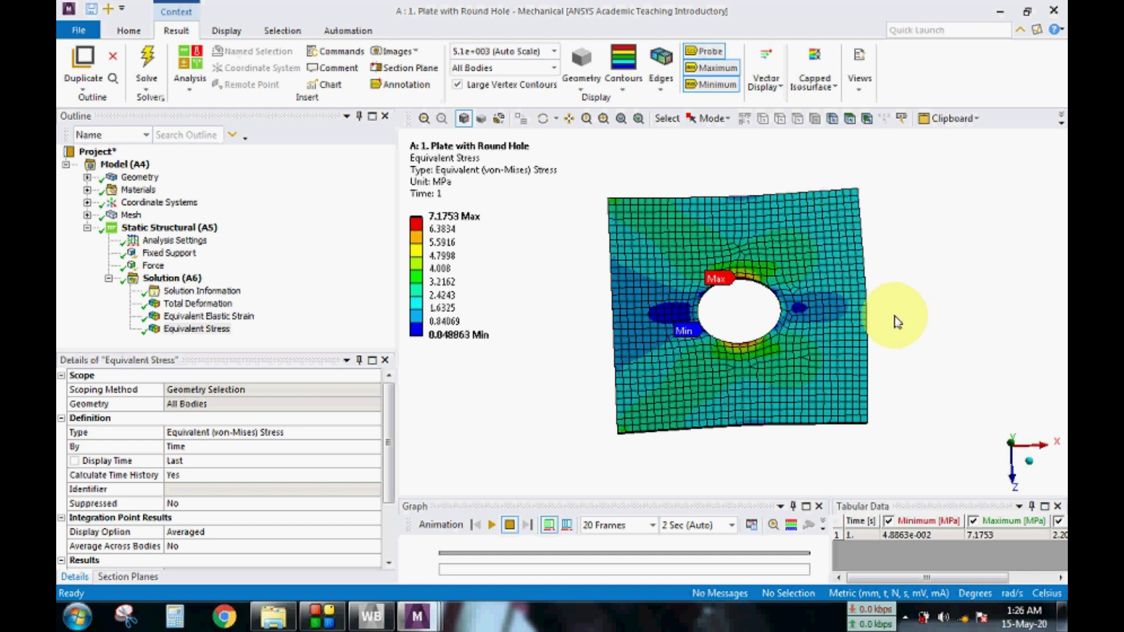
left_click(706, 52)
left_click_drag(476, 432, 523, 408)
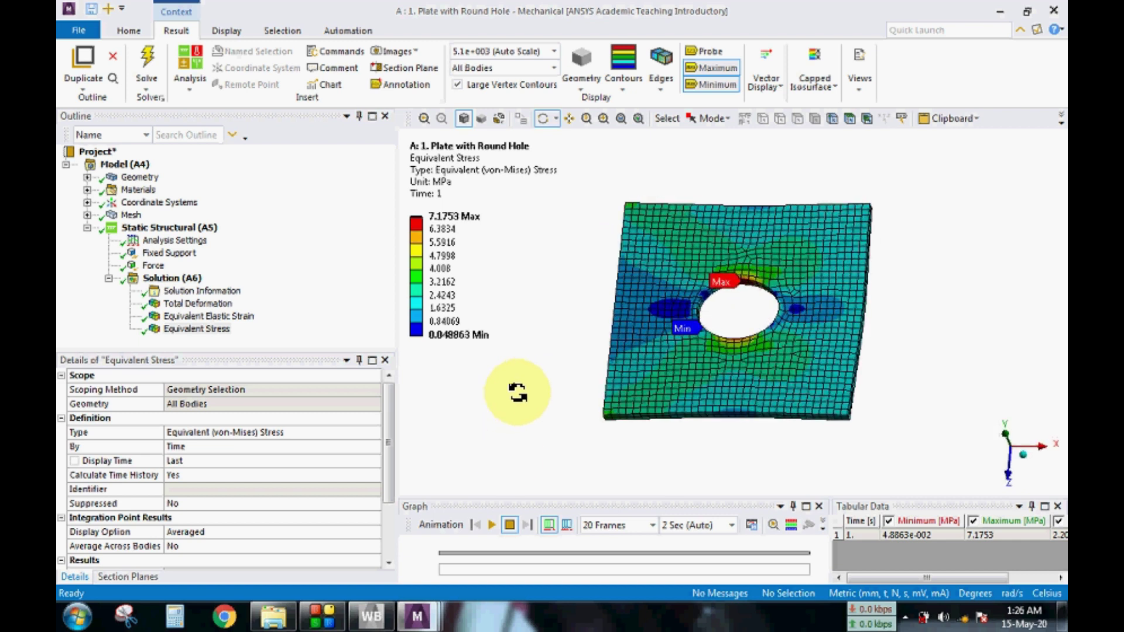
Step: Switch to the Plate with Square Hole analysis and inspect its geometry from several angles
left_click(415, 620)
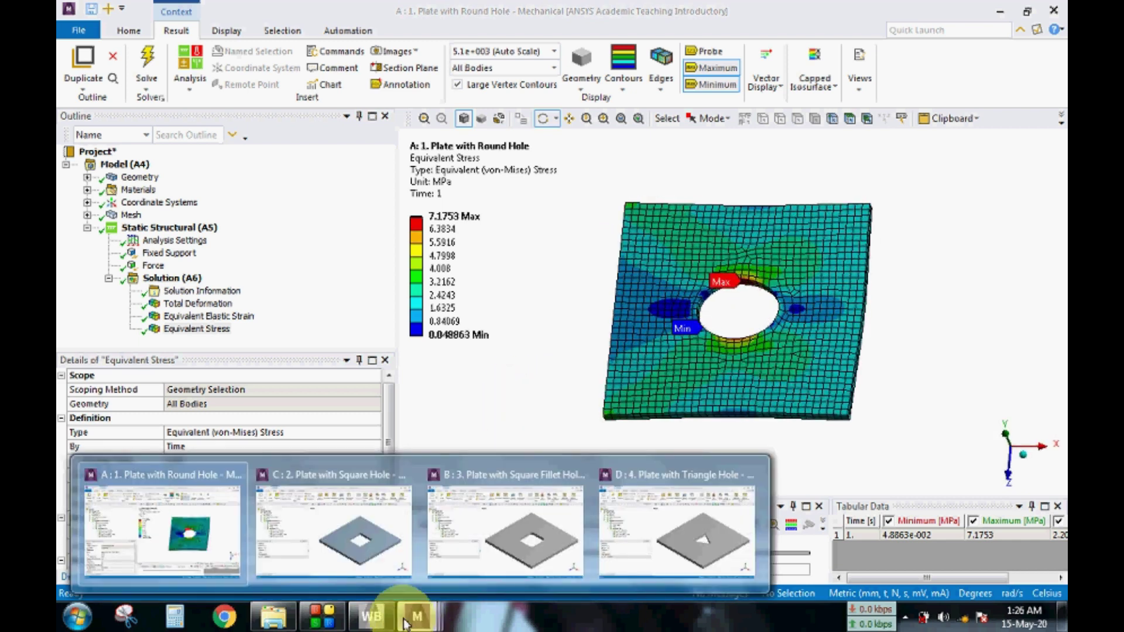
left_click(321, 527)
left_click_drag(469, 421, 540, 371)
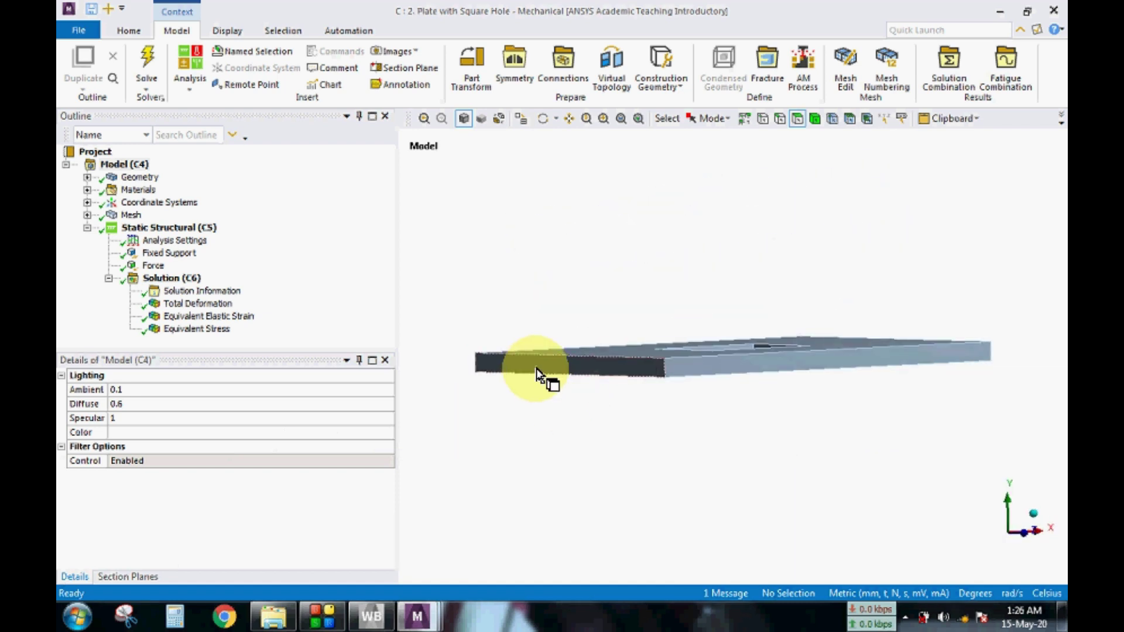
left_click_drag(1048, 238, 883, 366)
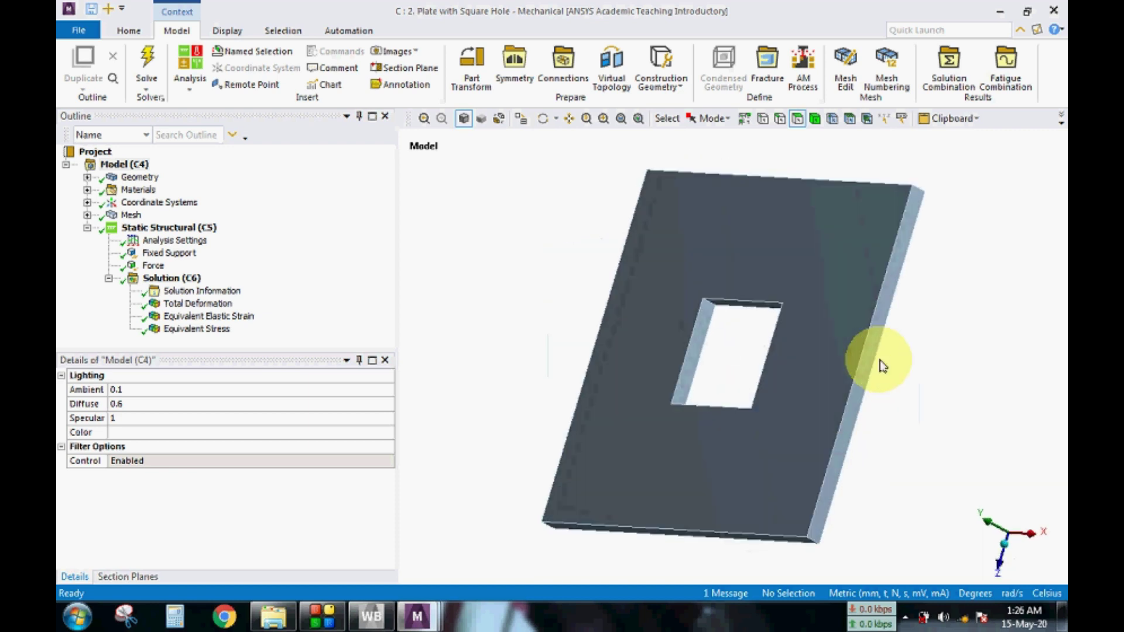
Step: Display the square-hole plate's mesh and expand its mesh controls in the model tree
left_click(125, 217)
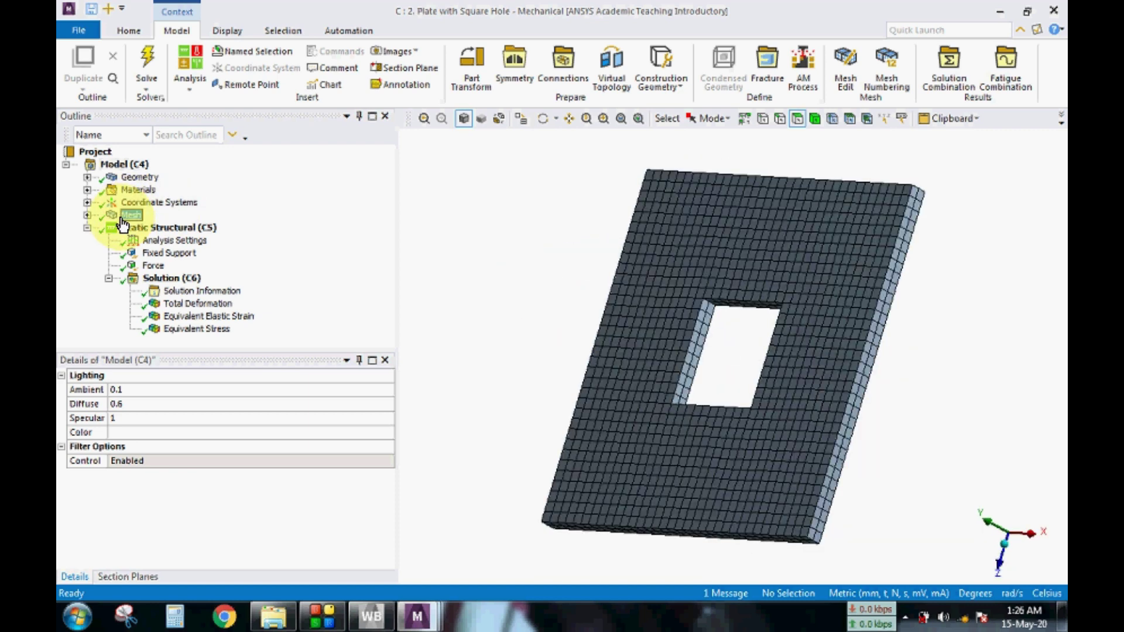
left_click_drag(422, 271, 576, 240)
middle_click_drag(576, 240, 563, 237)
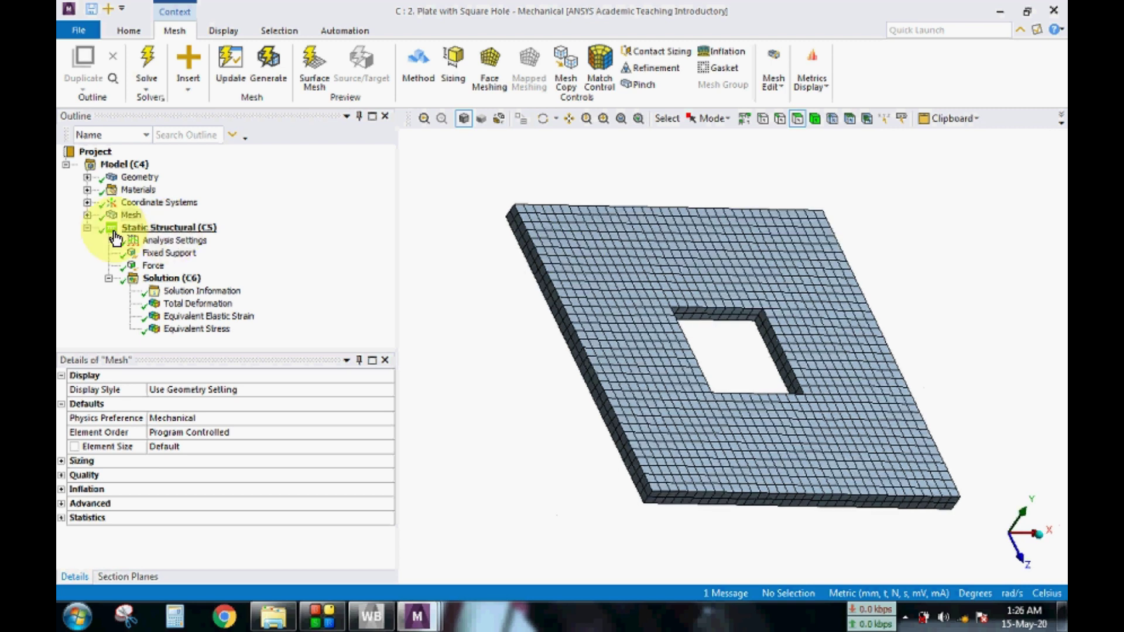
left_click(88, 215)
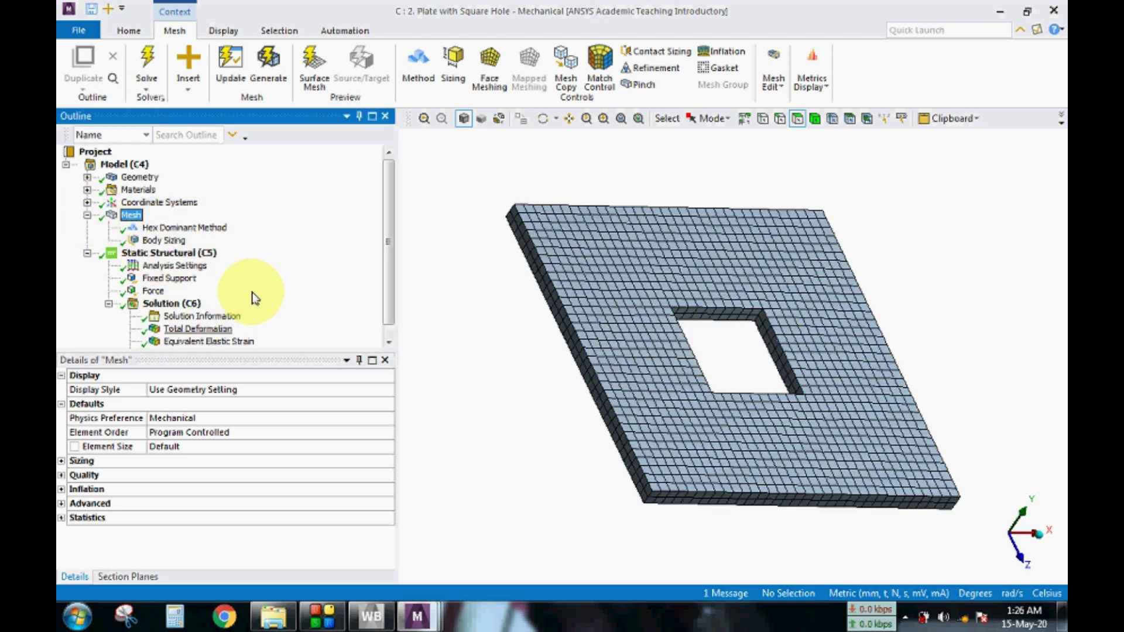
left_click_drag(389, 251, 389, 296)
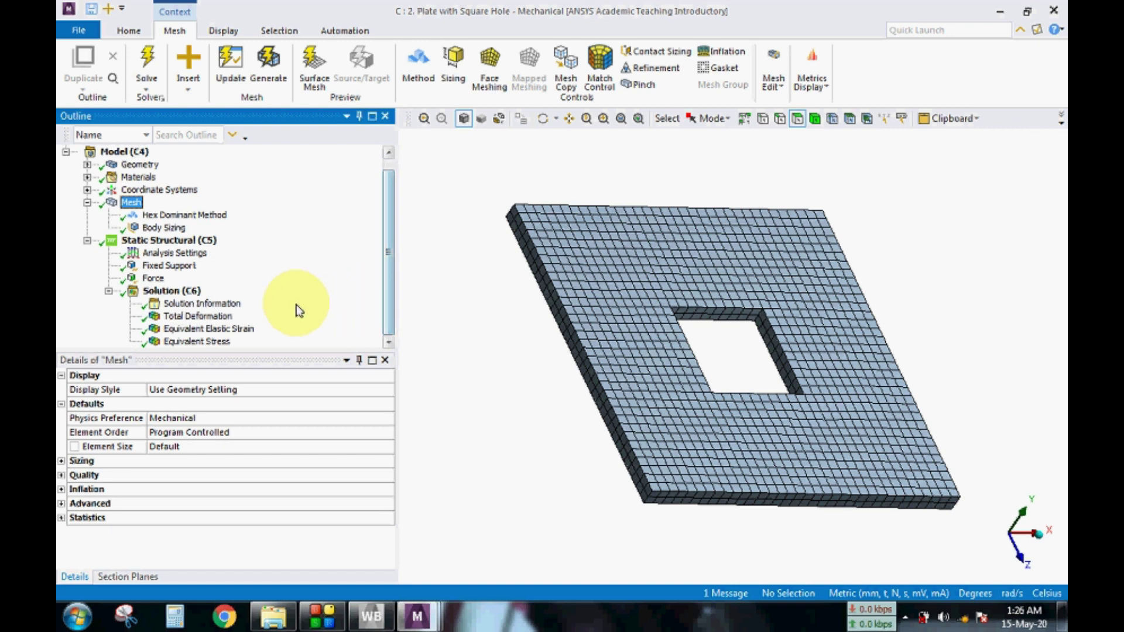
Step: Review the square-hole plate's total deformation animation, stop it, and show the maximum and minimum labels on the plot
left_click(197, 316)
left_click_drag(417, 371, 418, 489)
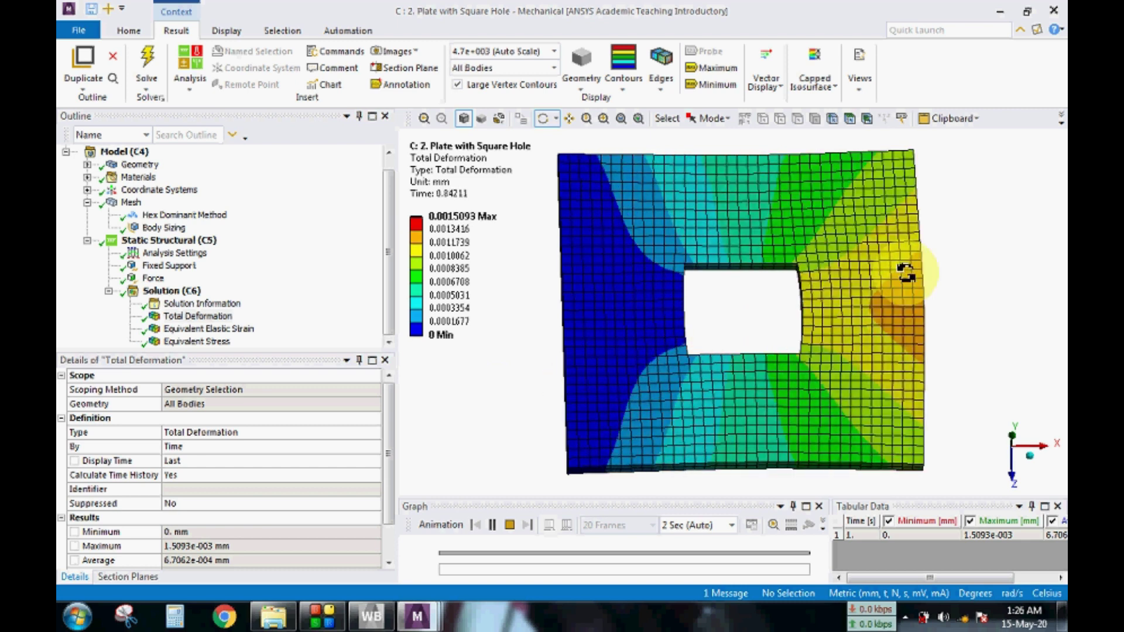
left_click(511, 525)
left_click_drag(969, 355, 573, 80)
left_click(711, 68)
left_click(712, 84)
left_click_drag(866, 171, 1007, 291)
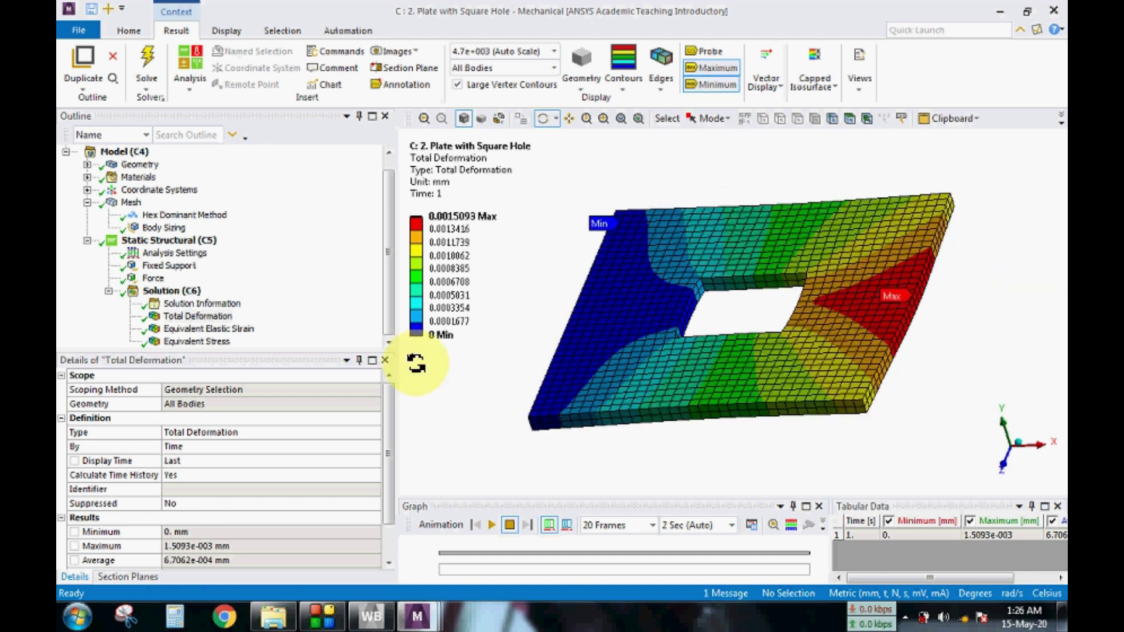
Step: Display the square-hole plate's equivalent stress contours and examine where the maximum and minimum lie around the hole
left_click(223, 347)
left_click_drag(590, 414, 740, 334)
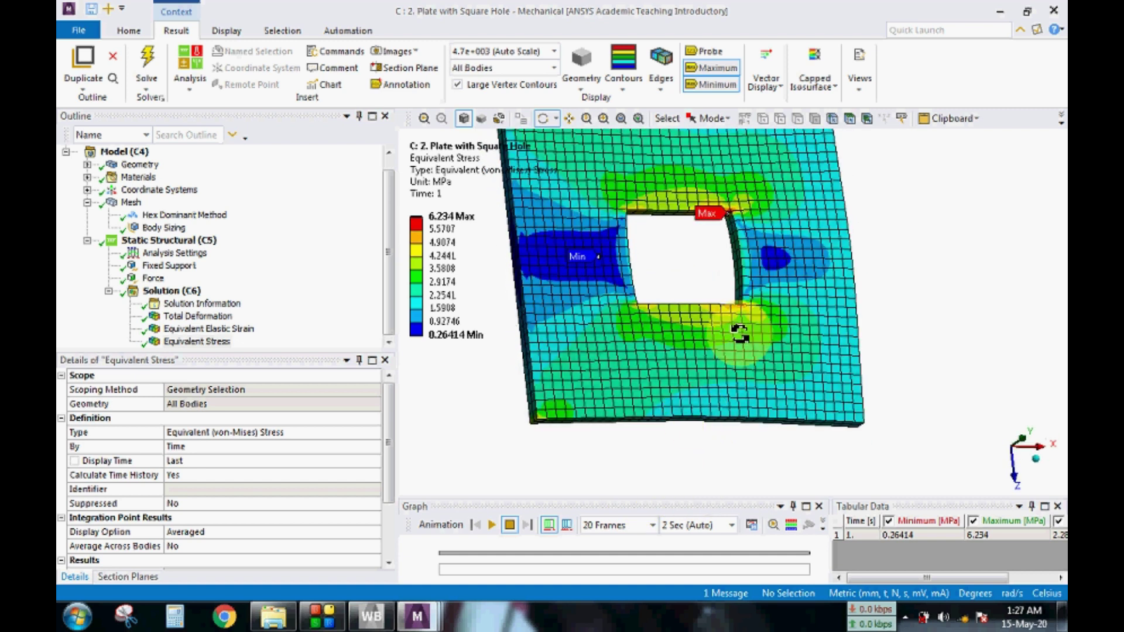
left_click_drag(712, 287, 745, 311)
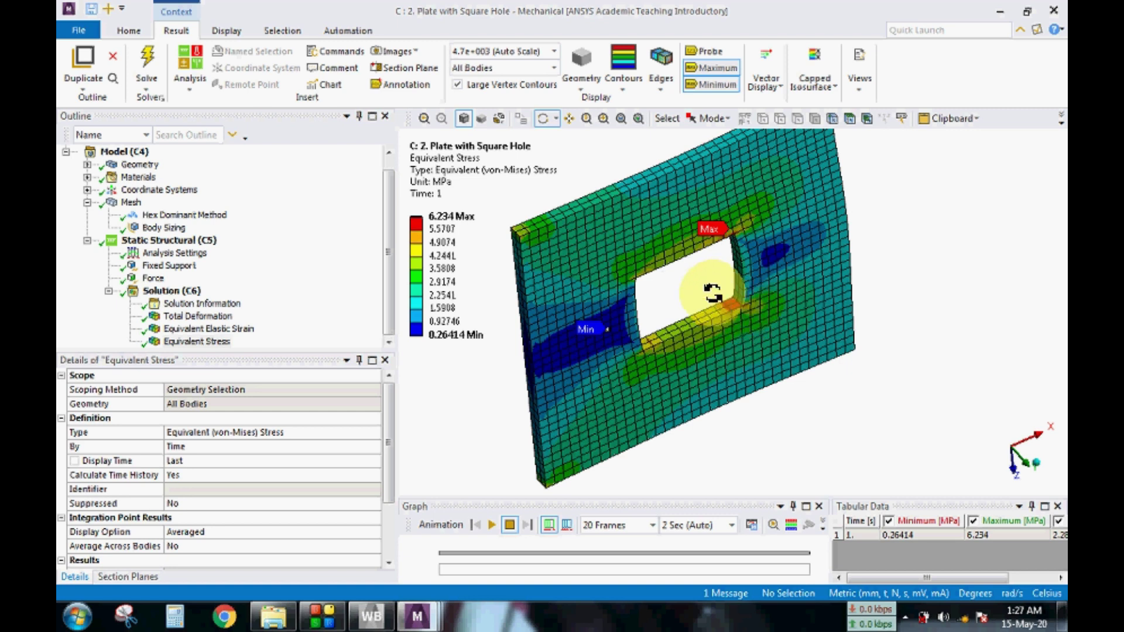
left_click_drag(715, 292, 704, 241)
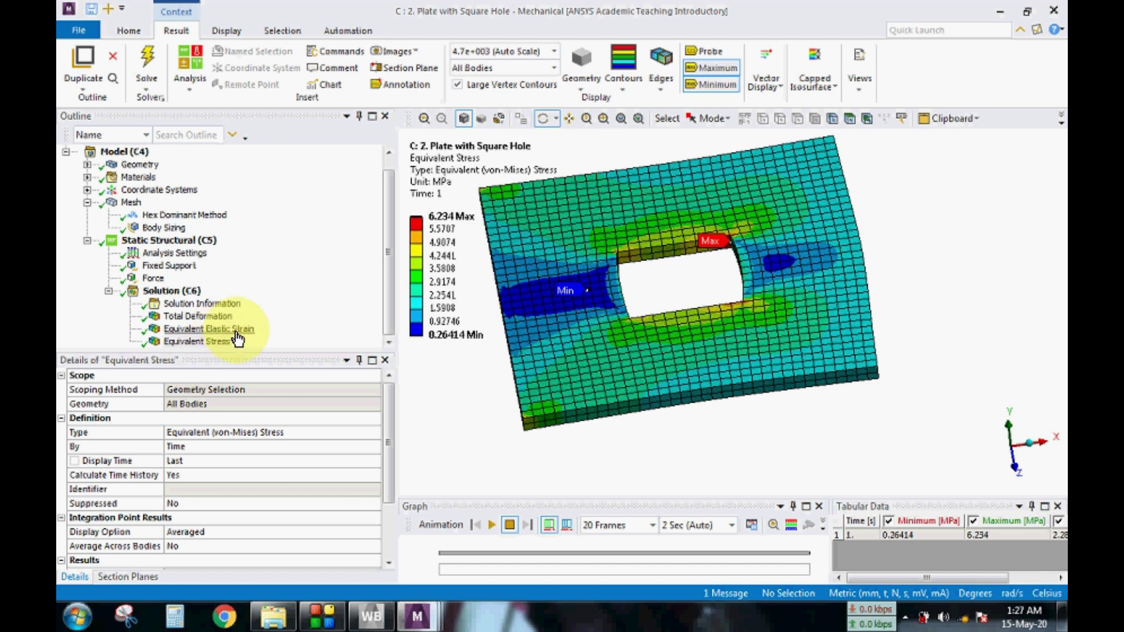
left_click(194, 343)
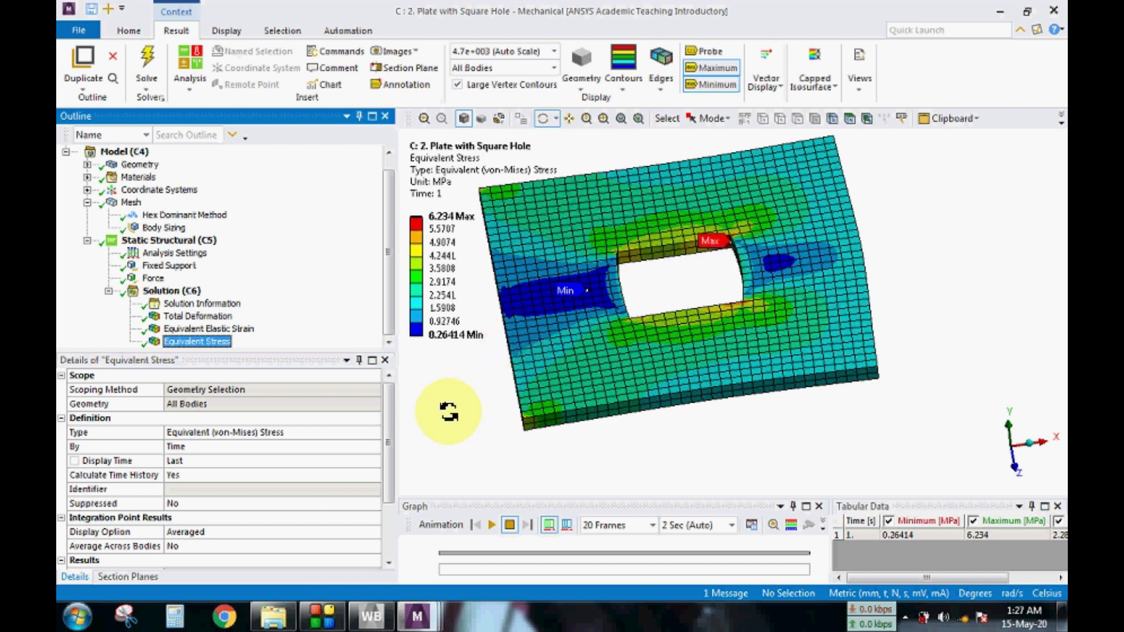
Step: Switch to the Plate with Square Fillet Hole analysis and inspect the rounded corners of the hole
left_click(414, 621)
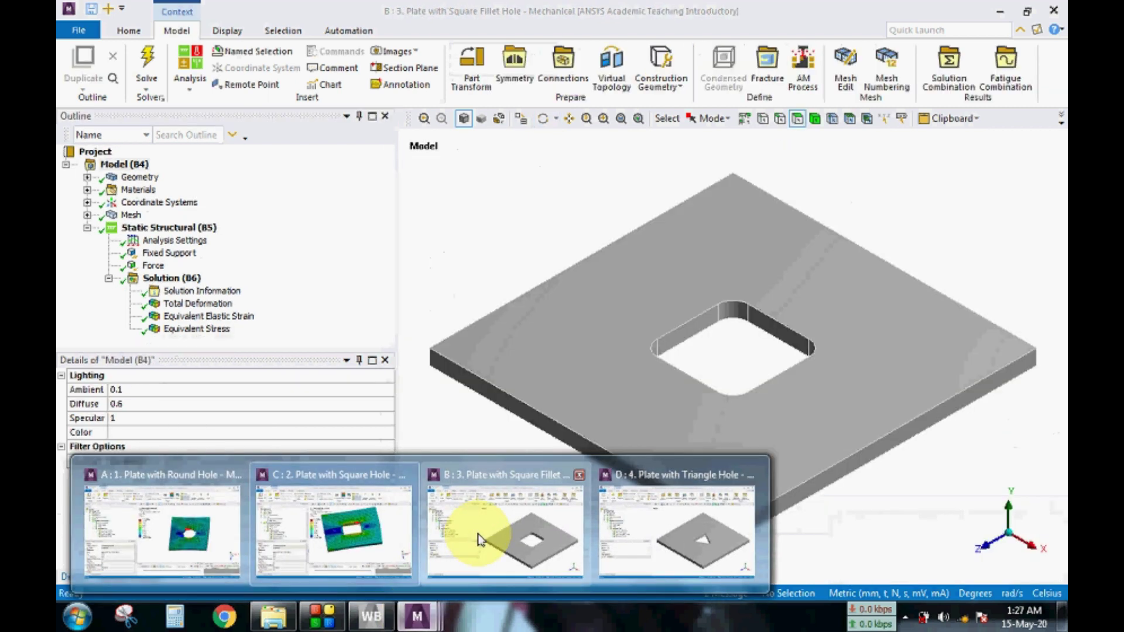
left_click(476, 533)
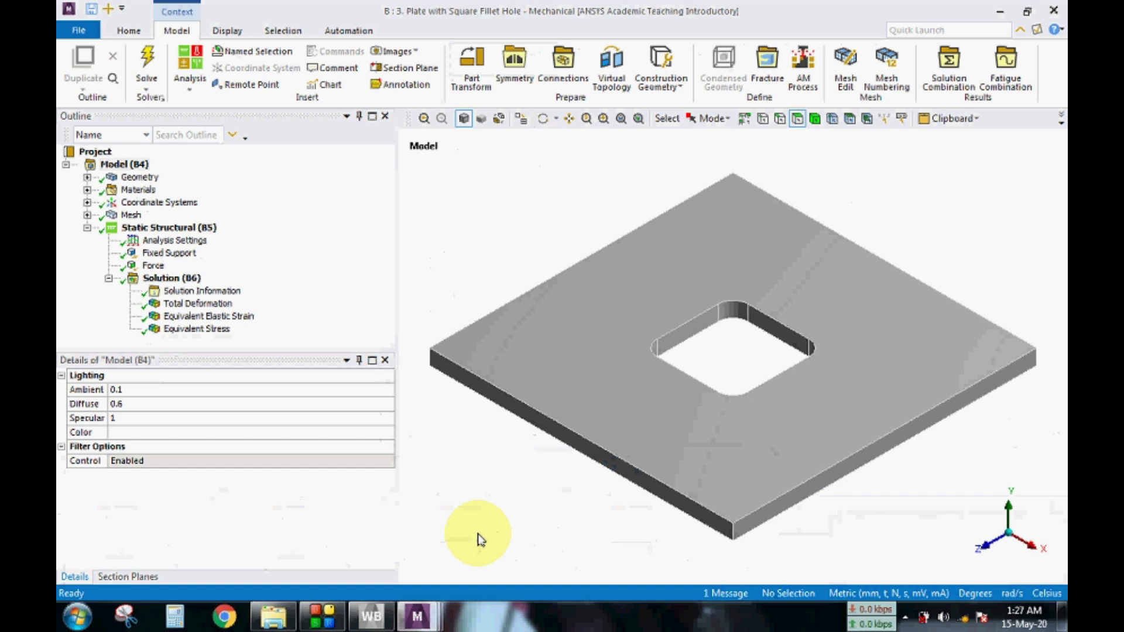
left_click_drag(513, 457, 585, 431)
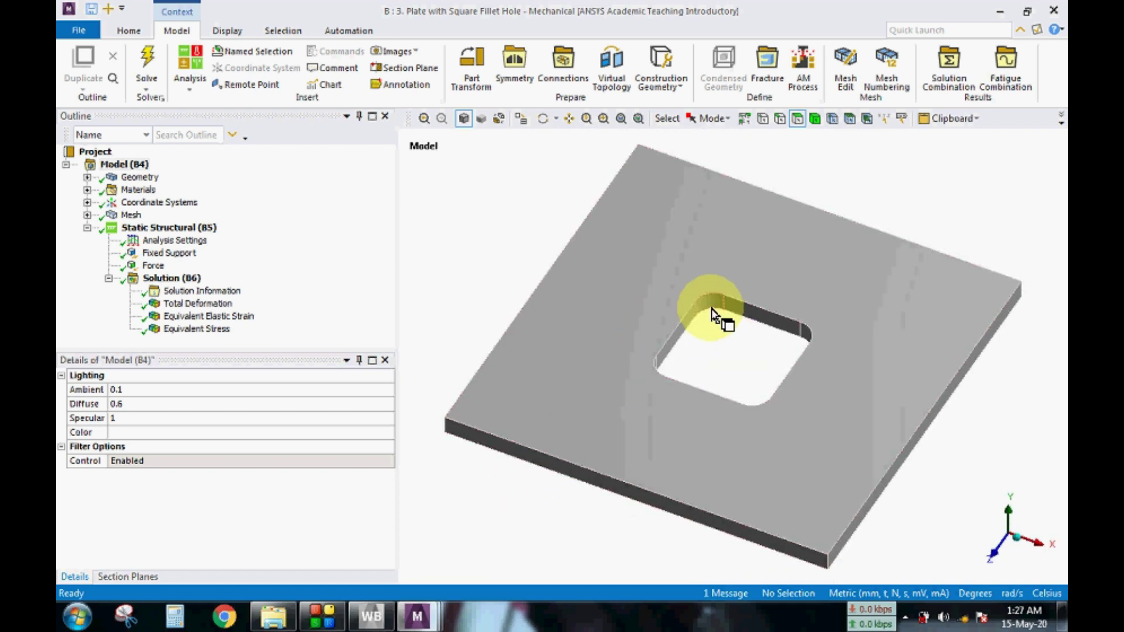
left_click_drag(465, 258, 502, 276)
Step: Return to the Plate with Square Hole analysis and examine the stress at the hole's sharp corners
mouse_move(412, 615)
left_click(364, 564)
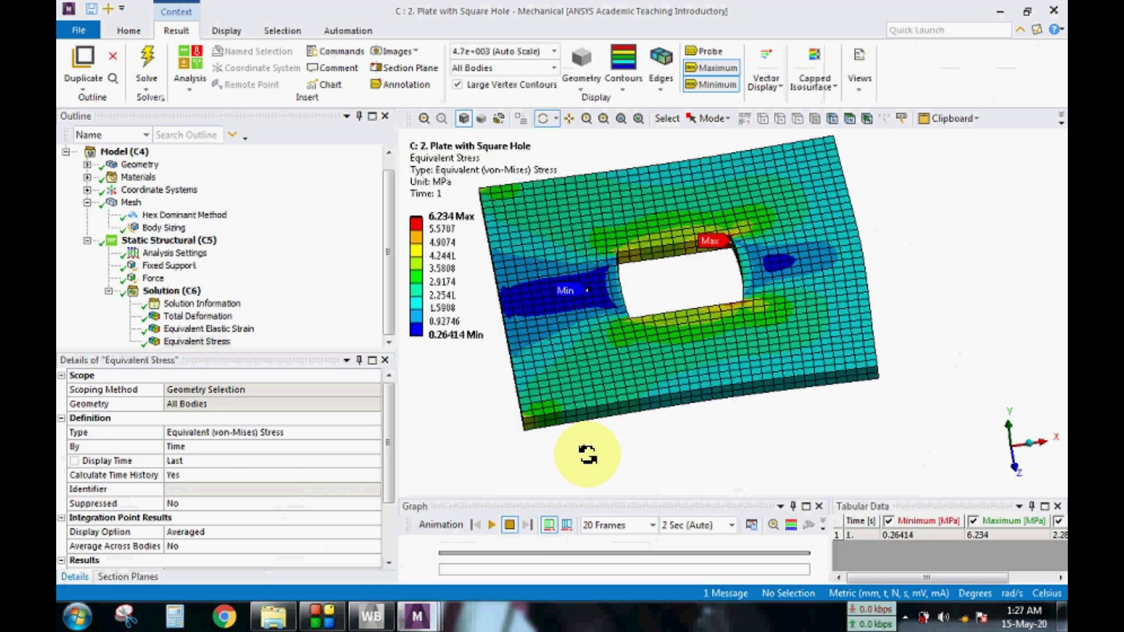
left_click_drag(615, 414, 683, 444)
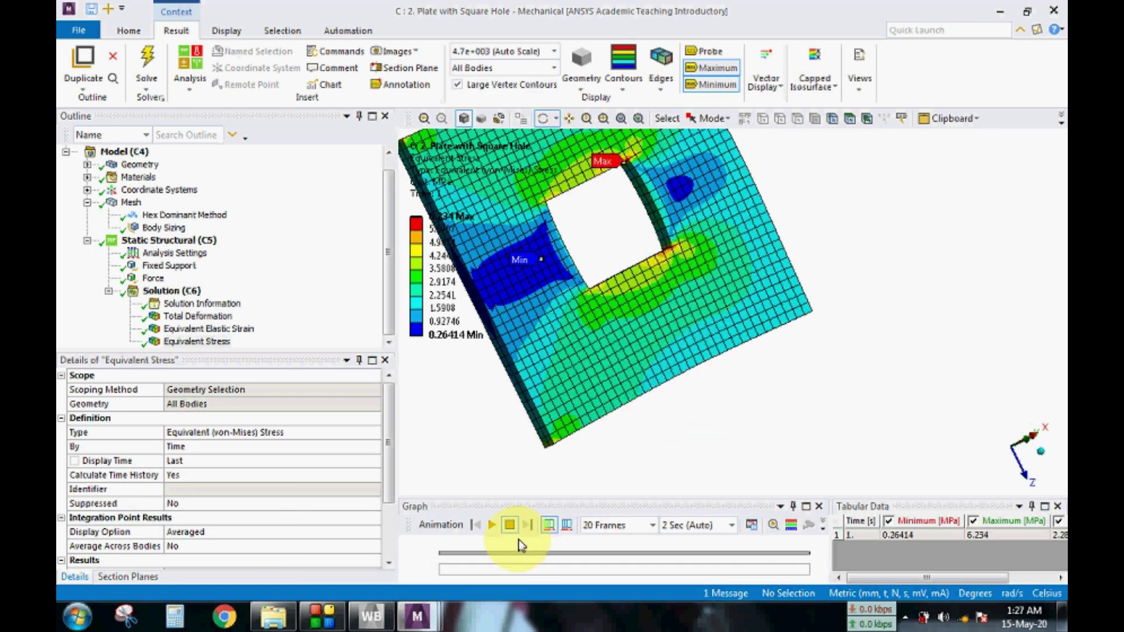
Step: Switch back to the Plate with Square Fillet Hole analysis and review its total deformation contours
mouse_move(417, 616)
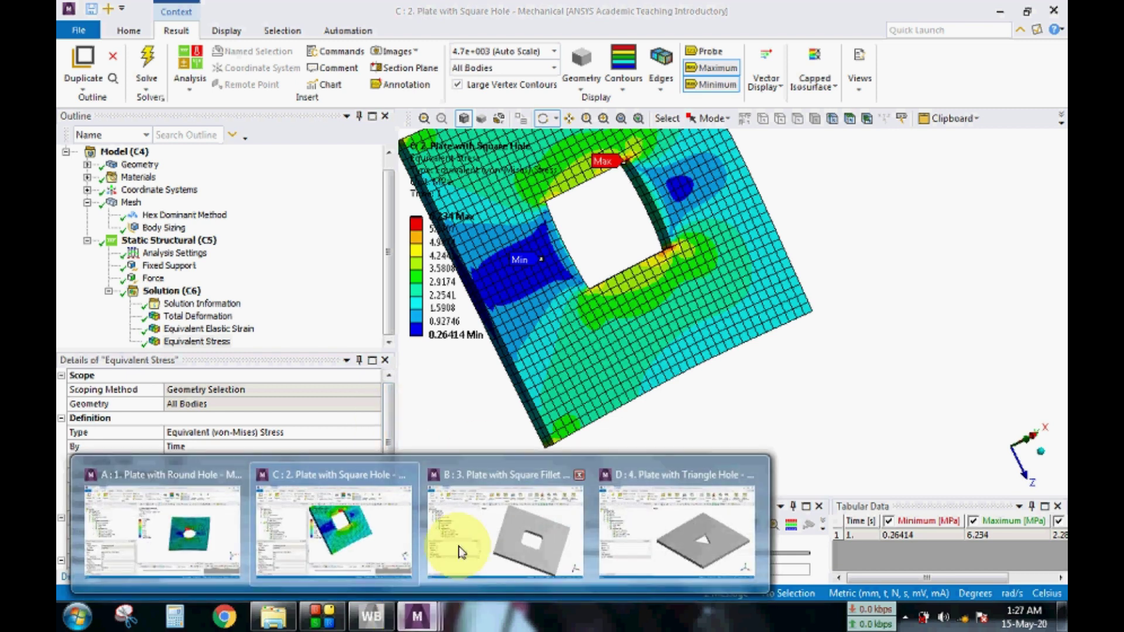
left_click(480, 534)
middle_click_drag(493, 288, 451, 288)
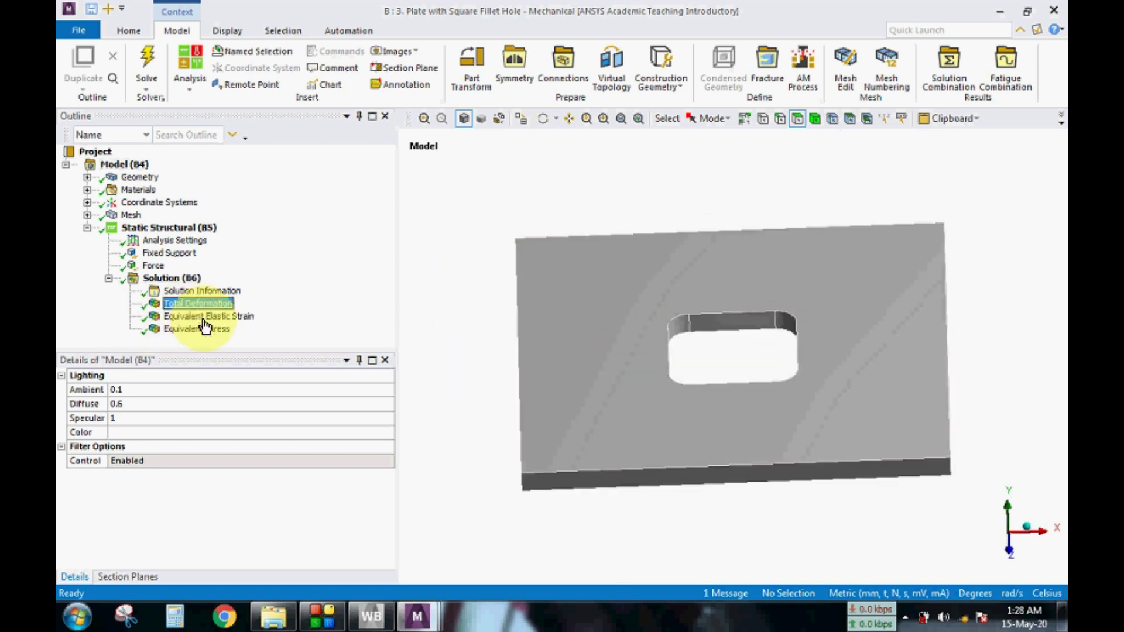
middle_click_drag(489, 351, 480, 382)
left_click_drag(485, 381, 459, 377)
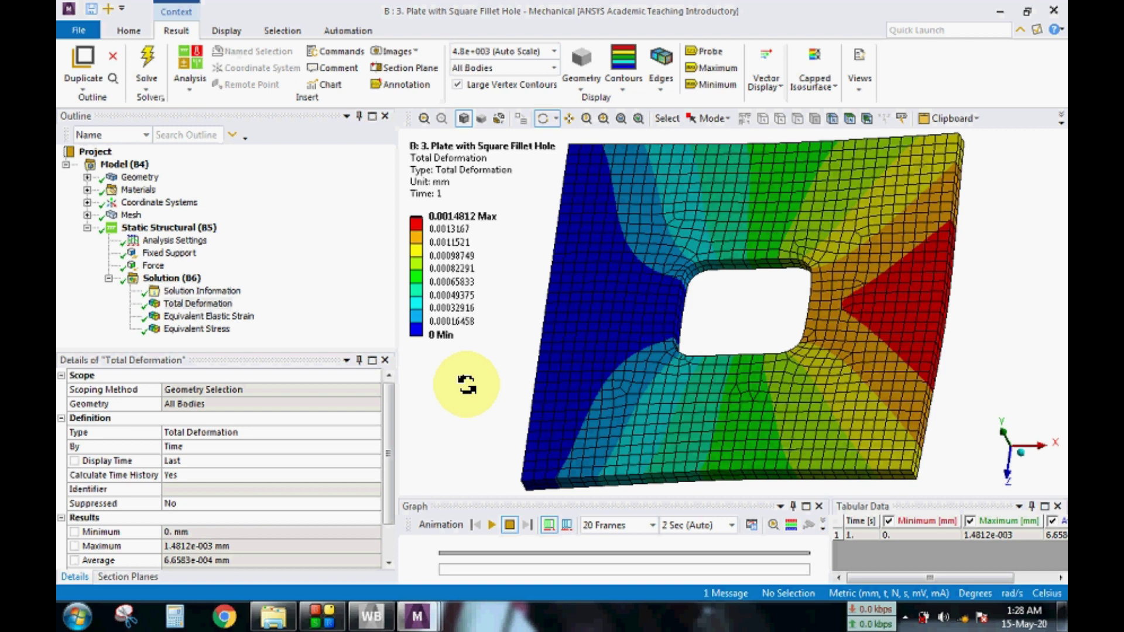
left_click_drag(499, 401, 599, 375)
Step: Display the fillet-hole plate's equivalent stress and compare its contours around the hole with those of the square-hole plate
left_click(206, 330)
left_click_drag(469, 394, 509, 384)
mouse_move(417, 615)
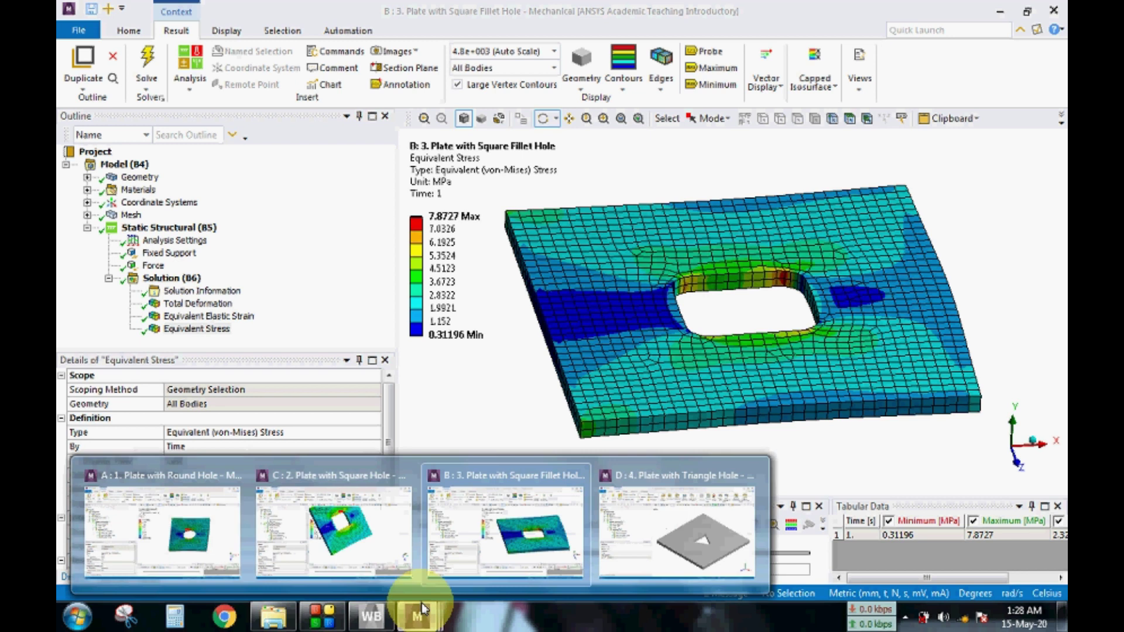
left_click(382, 539)
left_click_drag(505, 411, 610, 446)
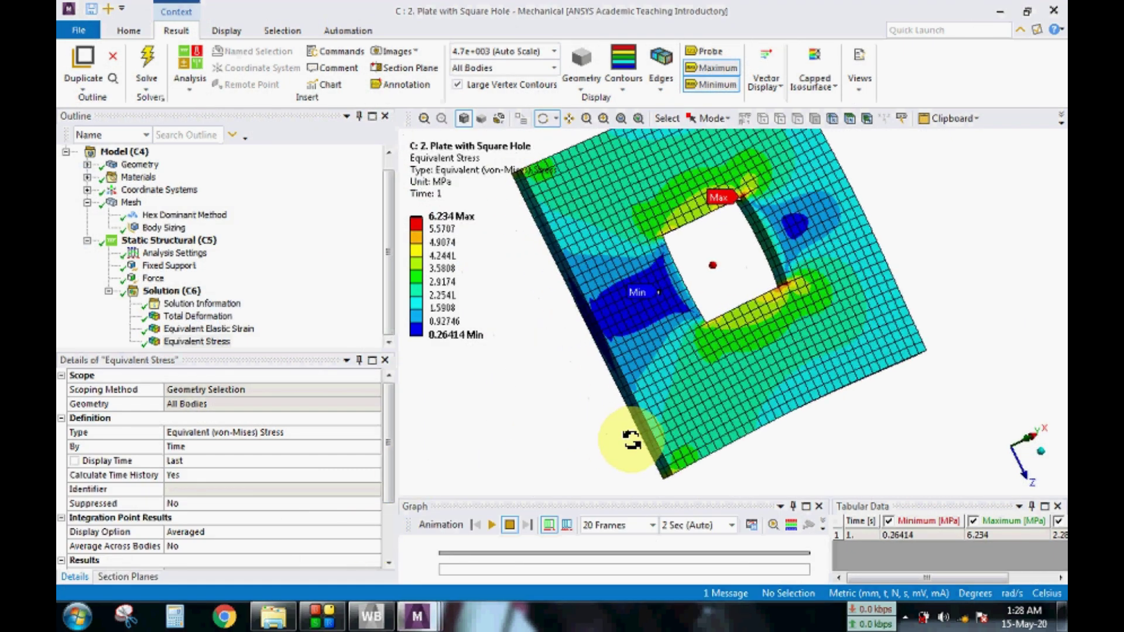
mouse_move(418, 614)
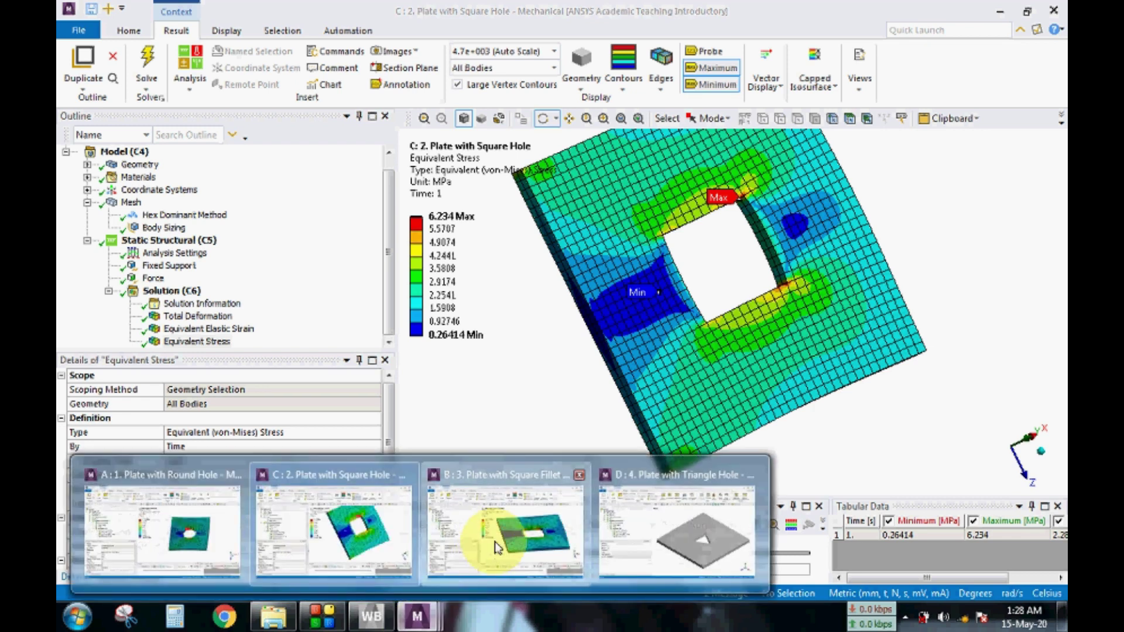
left_click(477, 556)
left_click_drag(728, 321, 572, 447)
Step: Switch to the Plate with Triangle Hole analysis and review its total deformation and equivalent stress contours
mouse_move(416, 615)
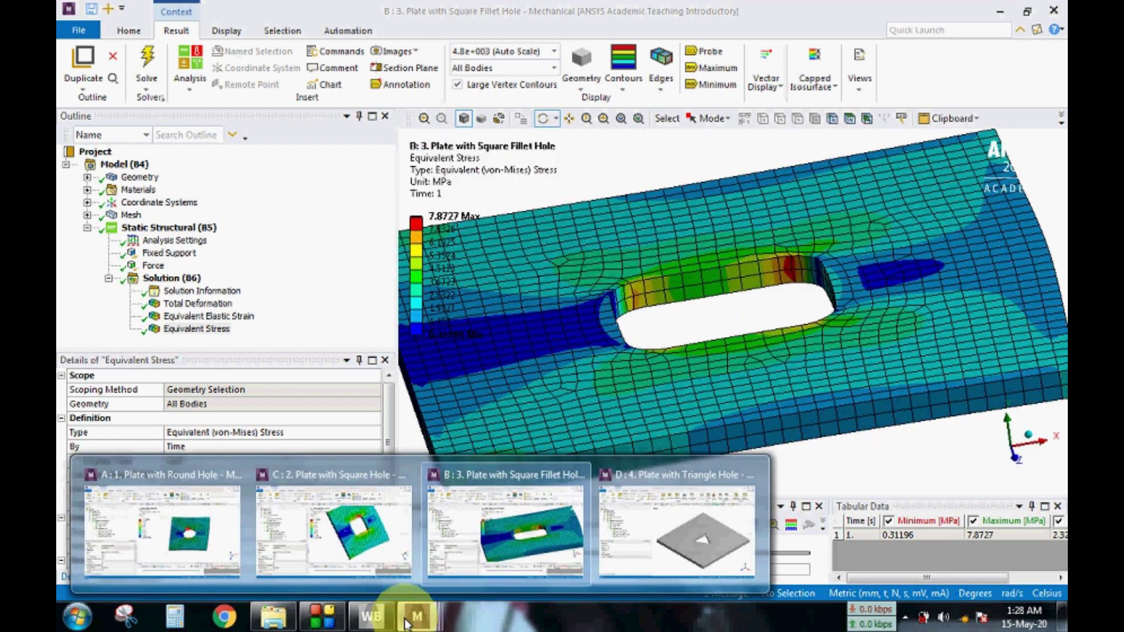
left_click(675, 515)
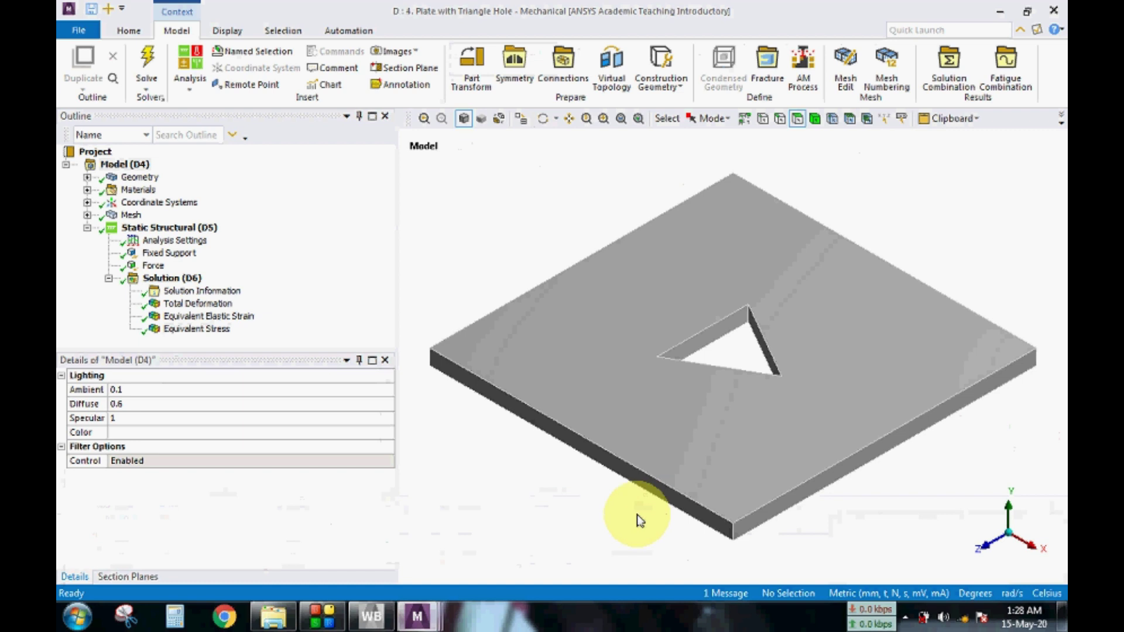
left_click(196, 304)
left_click_drag(552, 402, 565, 430)
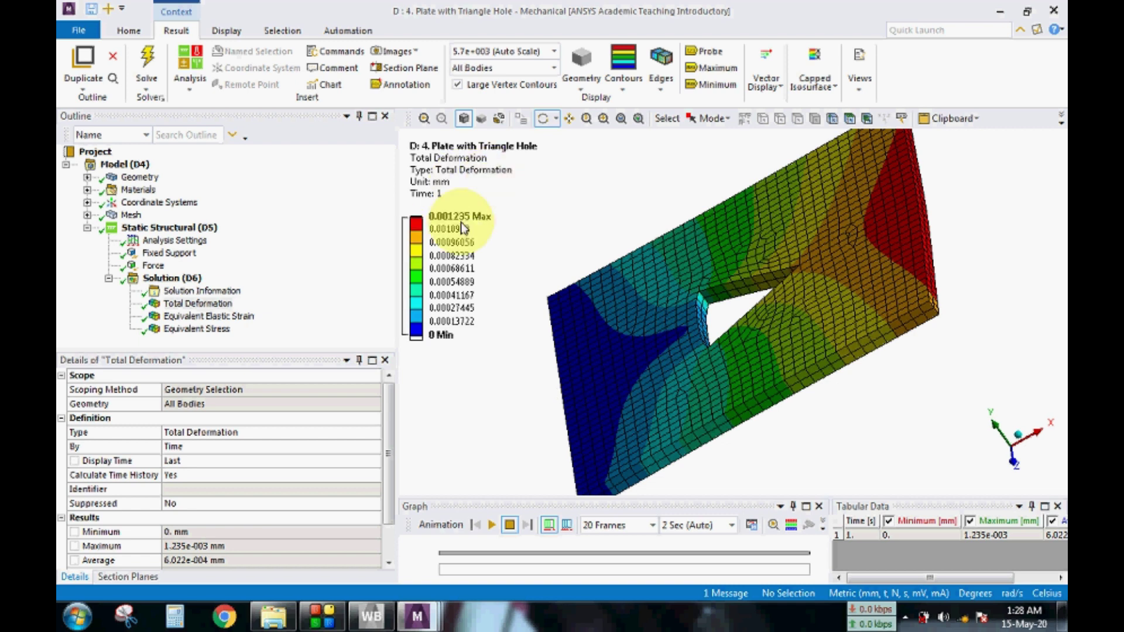
left_click_drag(625, 313, 716, 313)
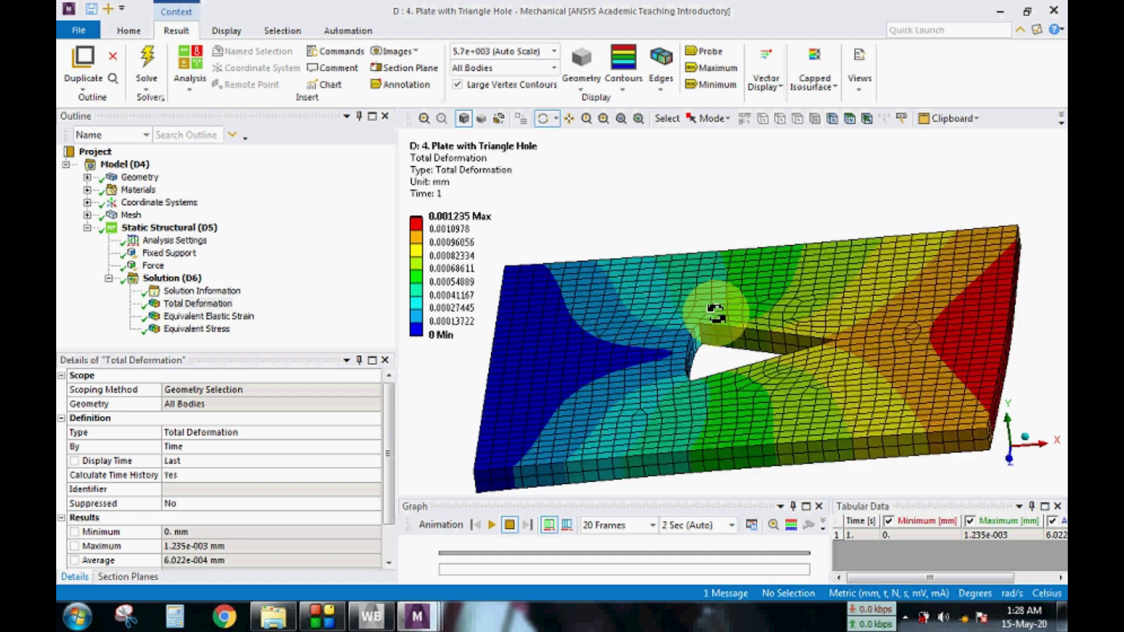
left_click(216, 330)
left_click_drag(682, 197, 744, 352)
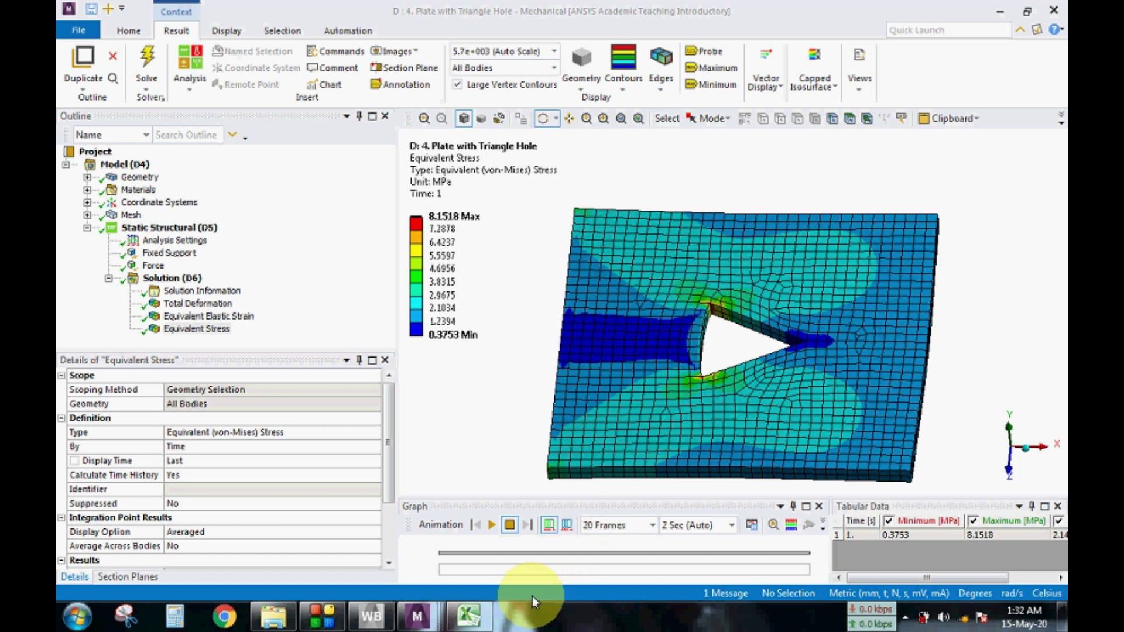
Step: Switch to the Plate with Hole workbook in Excel to view the results table for all four cases
mouse_move(476, 614)
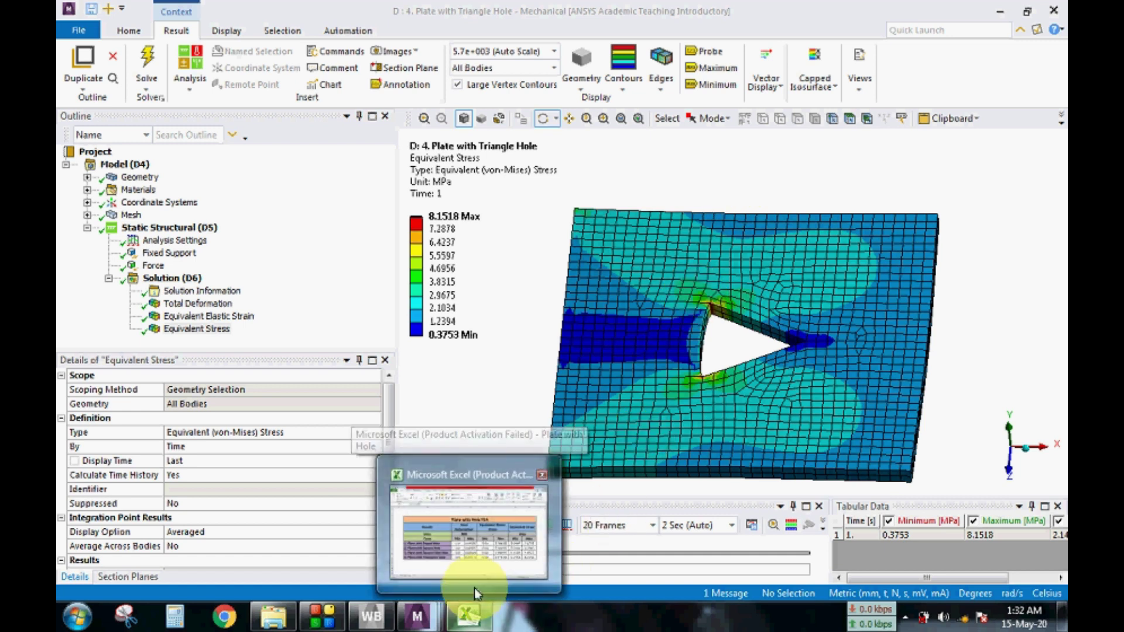
left_click(475, 588)
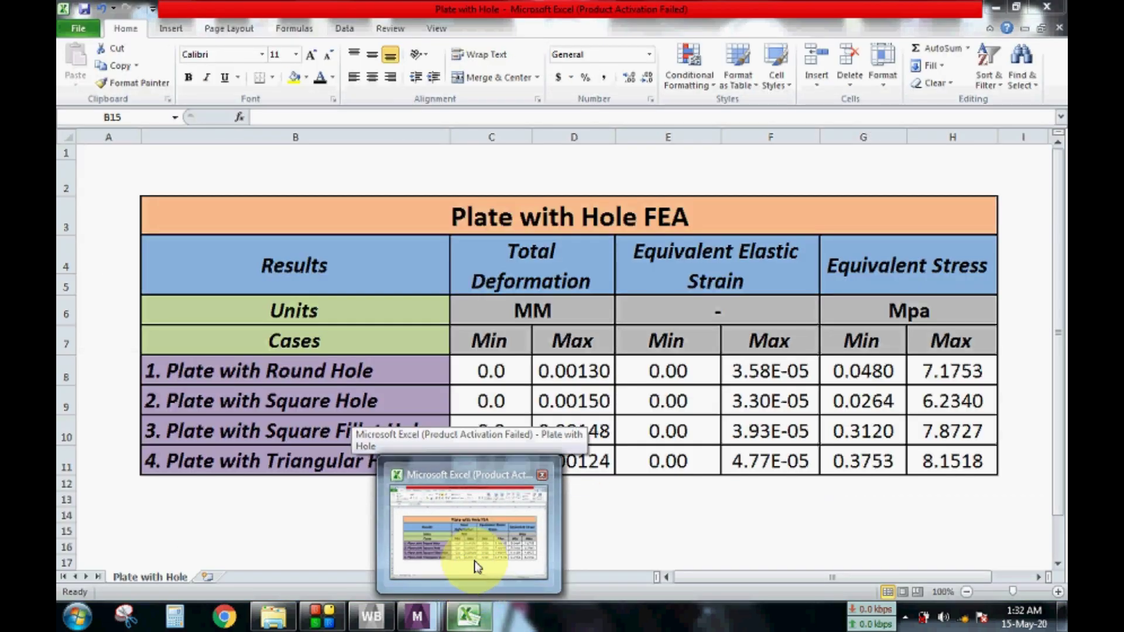
left_click(476, 589)
left_click(573, 511)
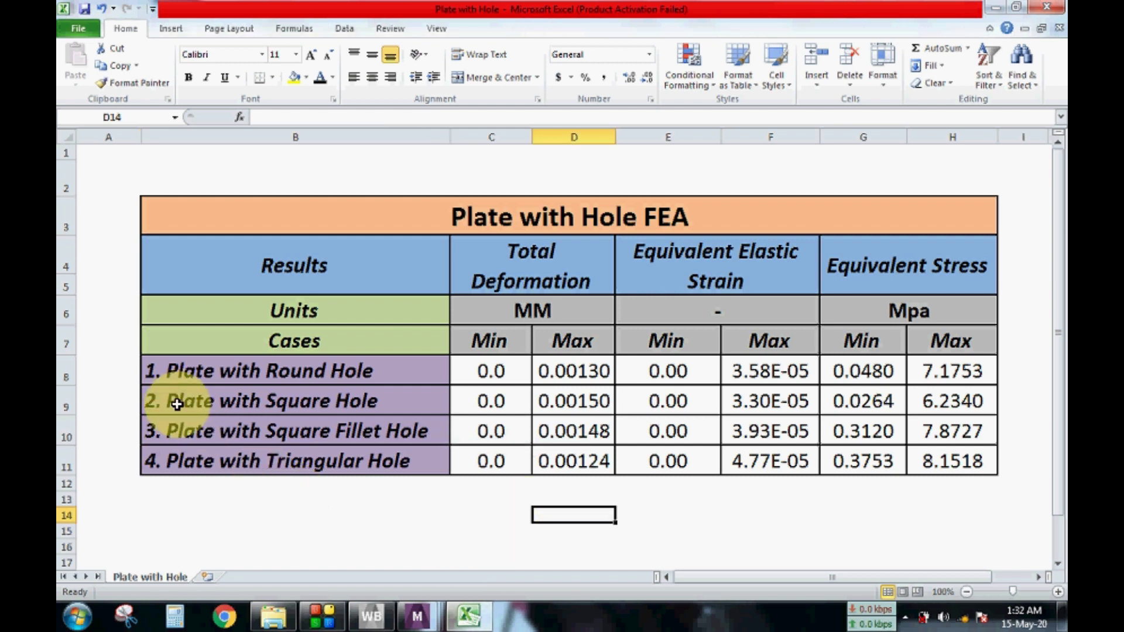
Step: Review the round-hole row's deformation and strain values, and open its maximum equivalent elastic strain in cell F8 for editing
left_click(299, 362)
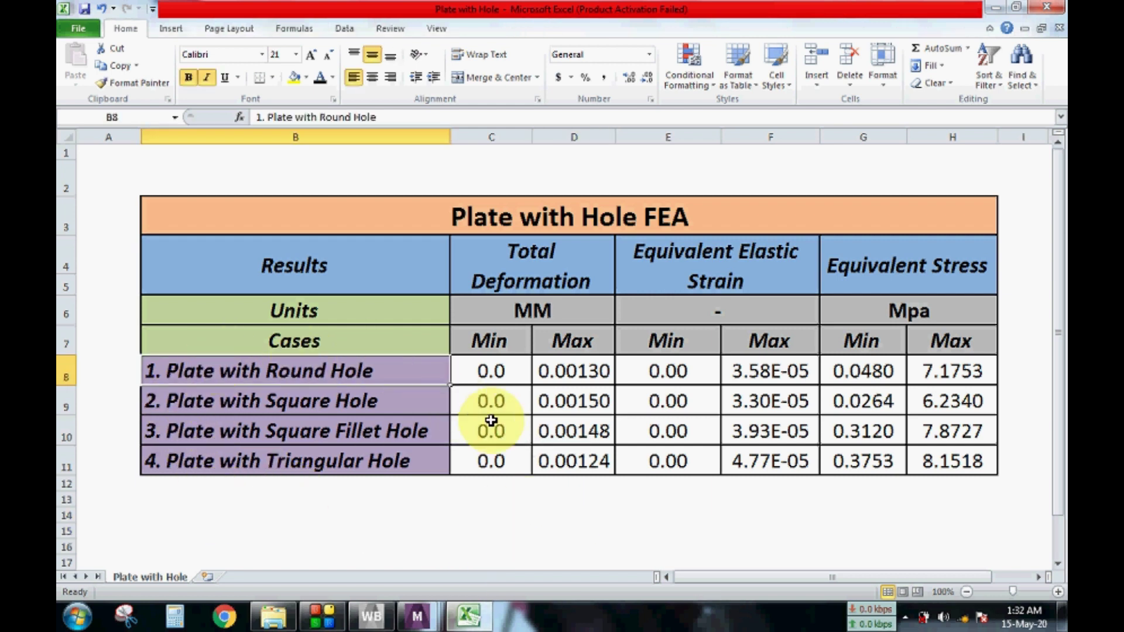
left_click(491, 370)
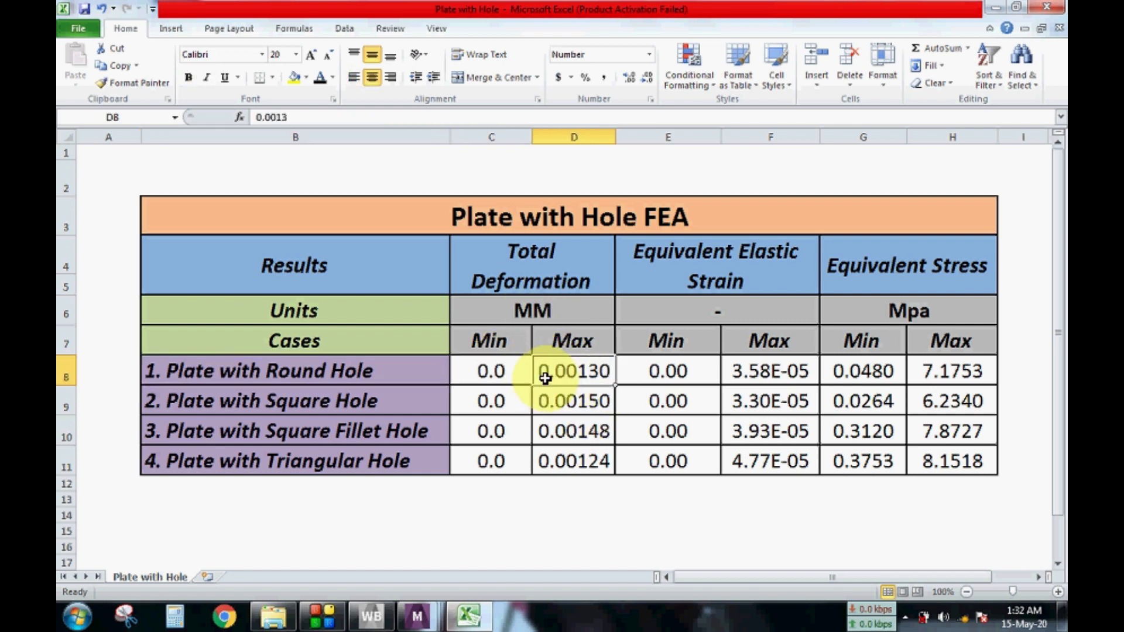
left_click(784, 377)
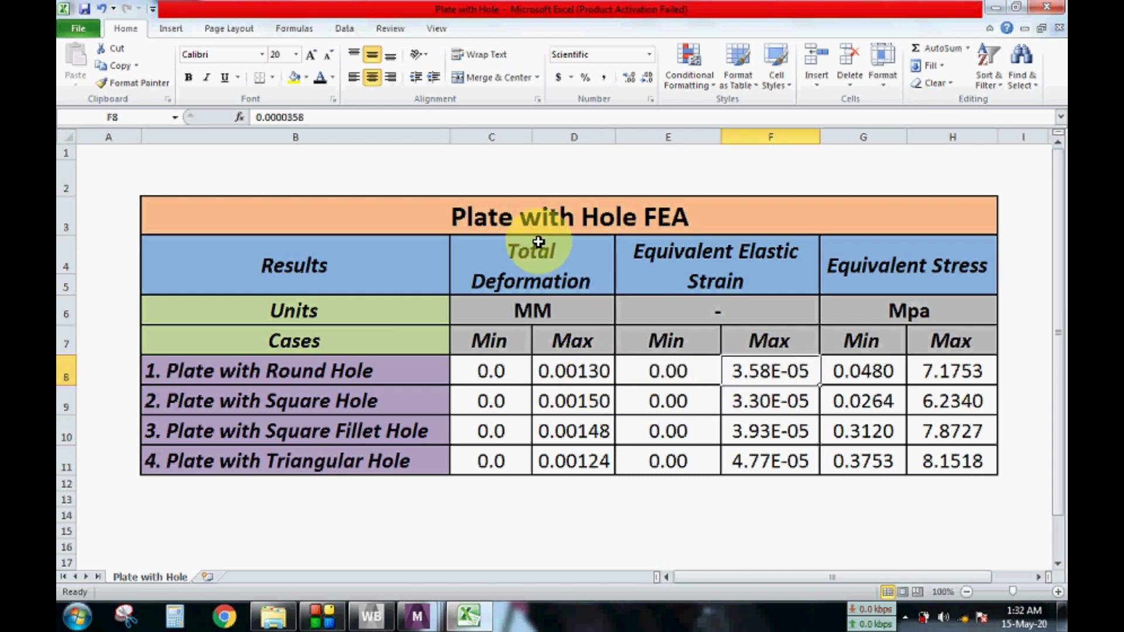
left_click(329, 120)
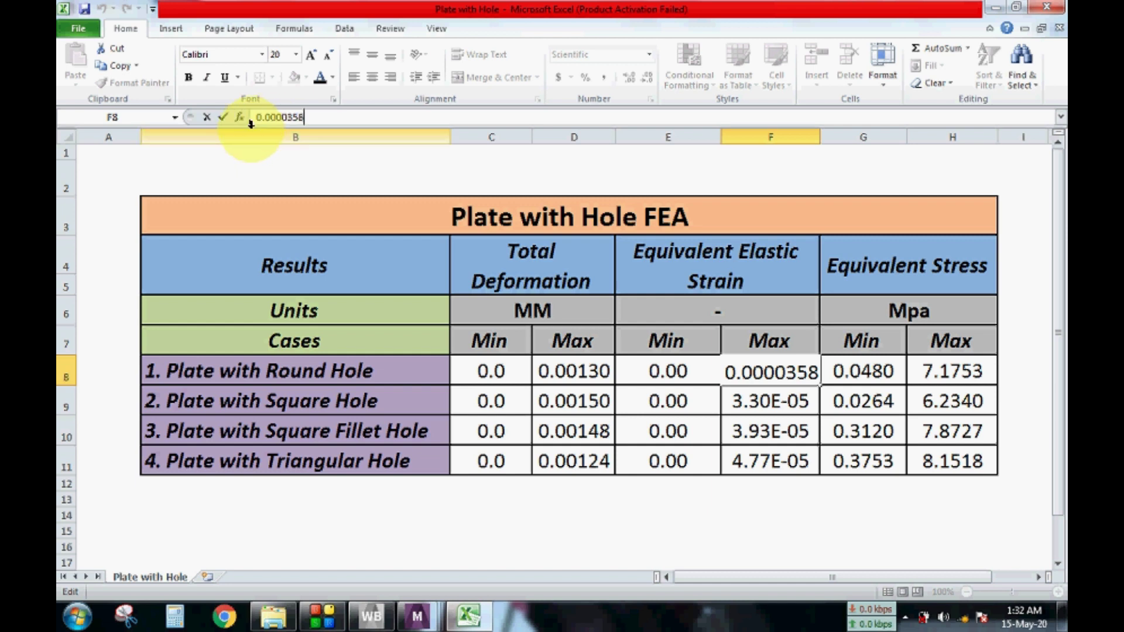